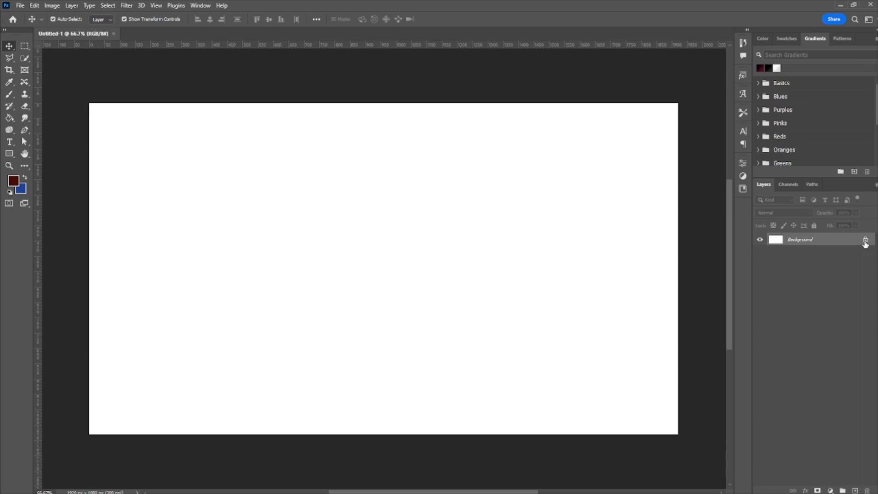
Unlock the Background layer, shift it on the canvas, and undo both changes.
click(866, 241)
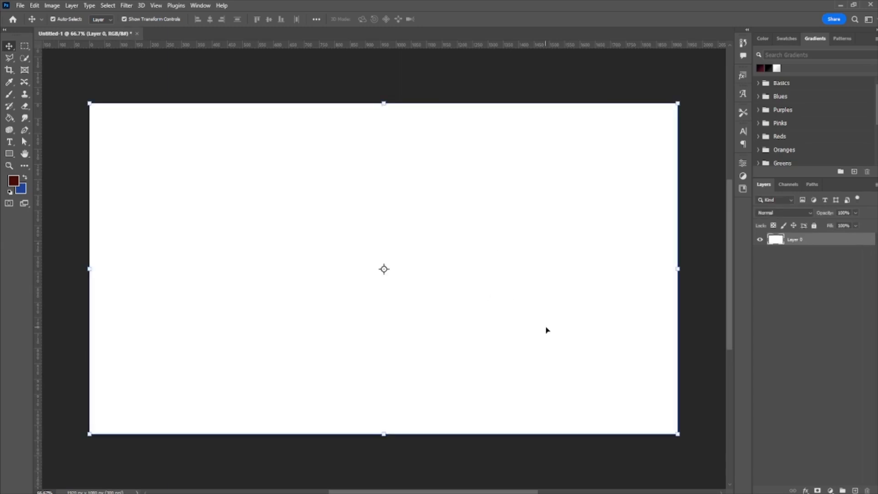
drag(547, 330, 525, 338)
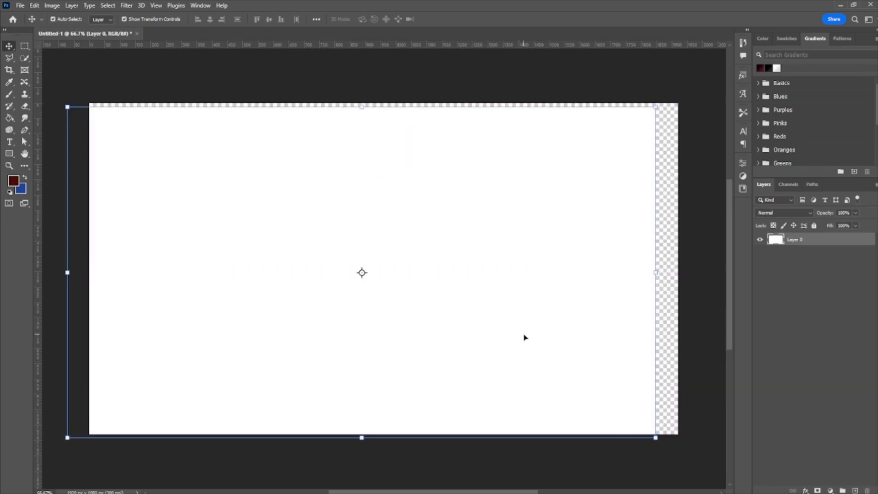
key(ctrl+z)
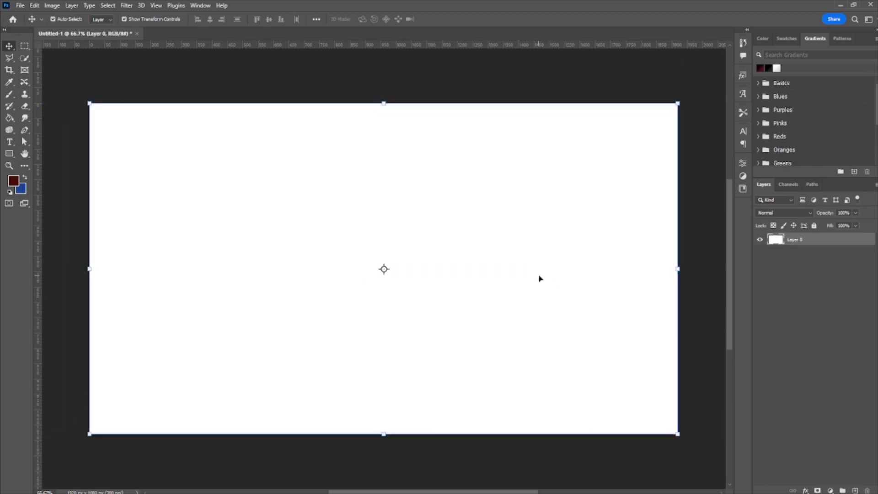
key(ctrl+z)
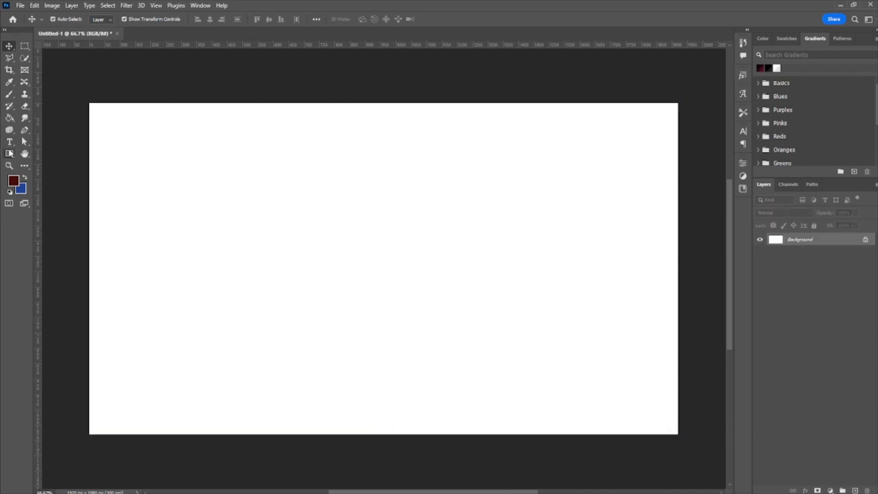
Draw a pale yellow square without a stroke, about 432 by 432 px, in the canvas's left half and shift it slightly right.
click(9, 153)
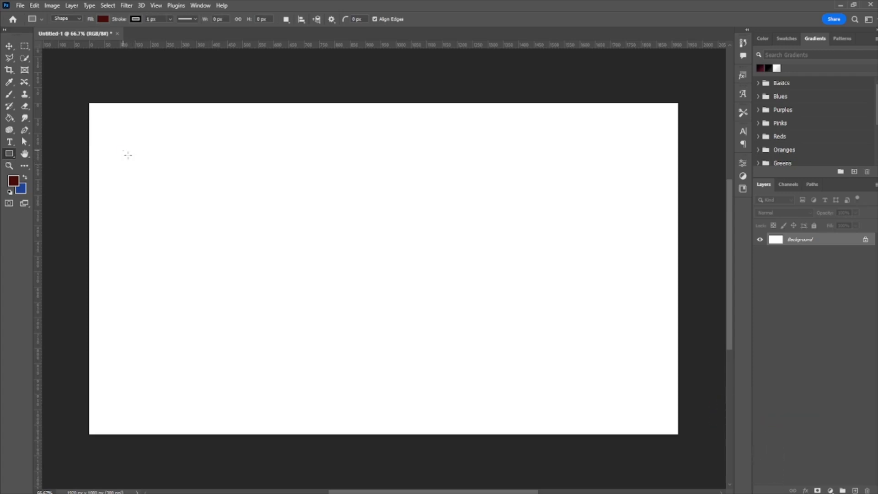
drag(122, 149, 139, 168)
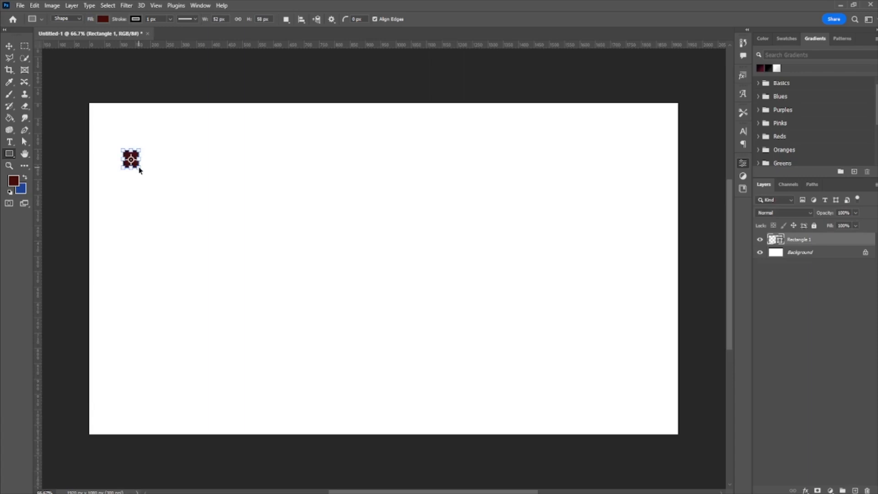
key(ctrl+z)
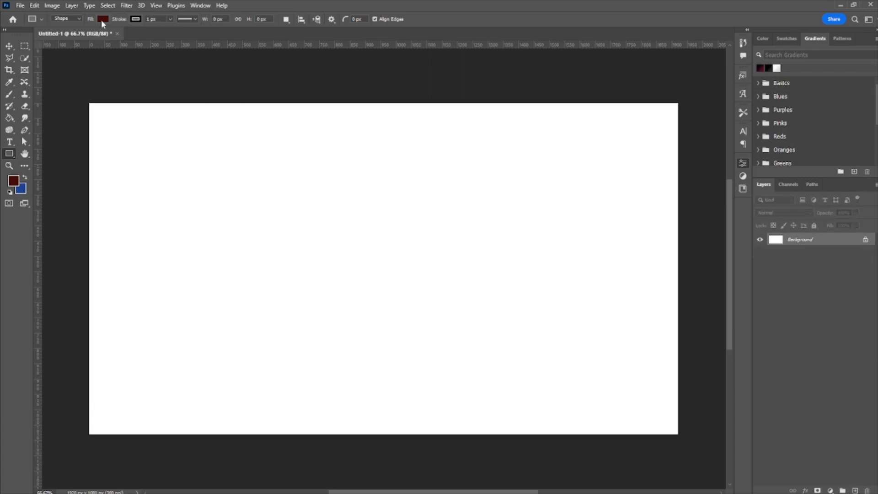
click(102, 21)
click(45, 69)
click(80, 38)
drag(147, 202, 288, 334)
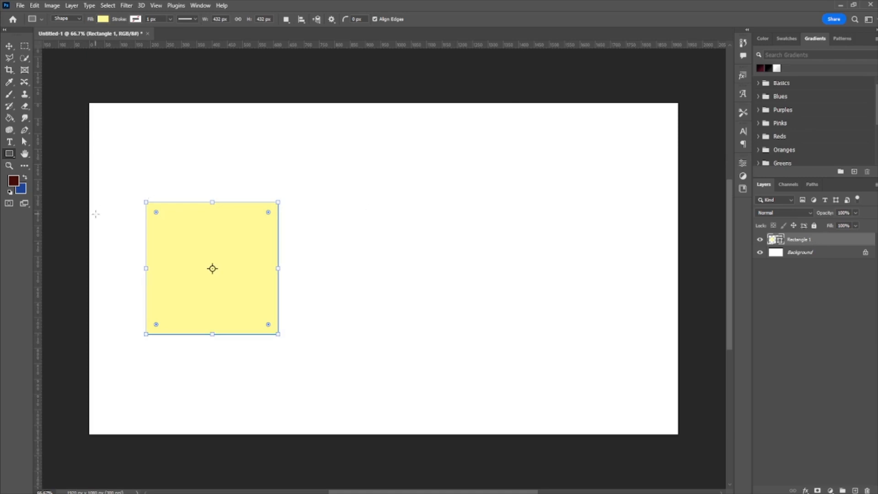
click(9, 46)
drag(185, 232, 232, 241)
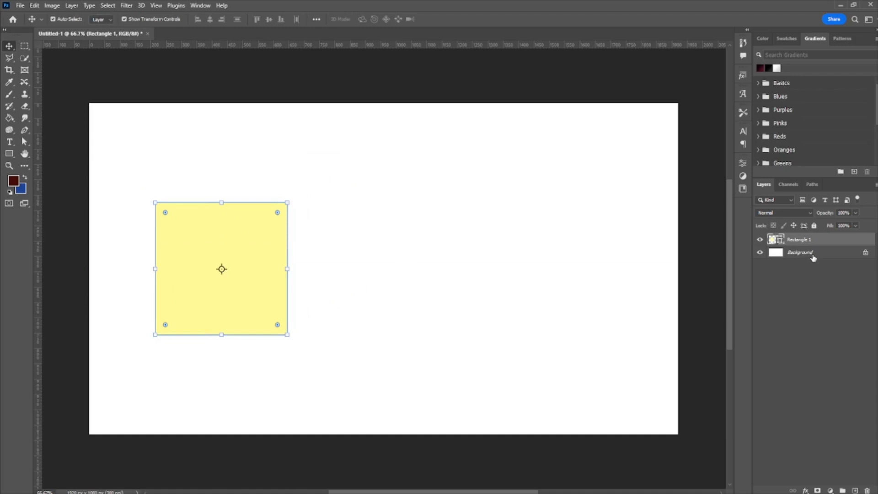
Unlock the Background layer and reselect the Rectangle 1 layer.
click(865, 252)
click(801, 240)
click(779, 257)
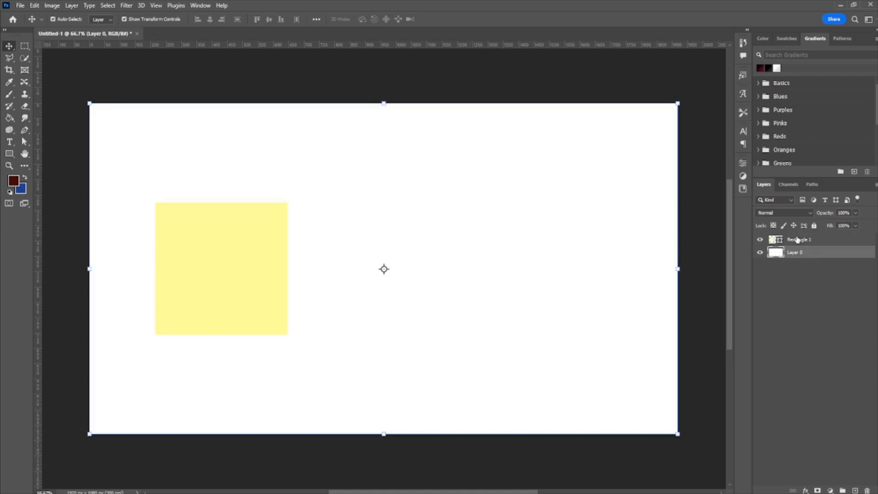
click(797, 240)
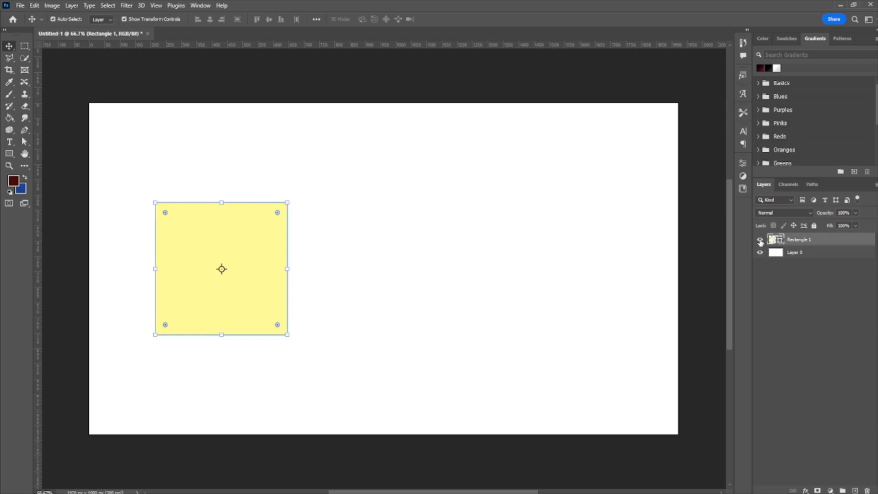
Hide and show the yellow square's layer, and select the white layer and the square in turn on the canvas.
click(760, 241)
click(760, 241)
click(416, 240)
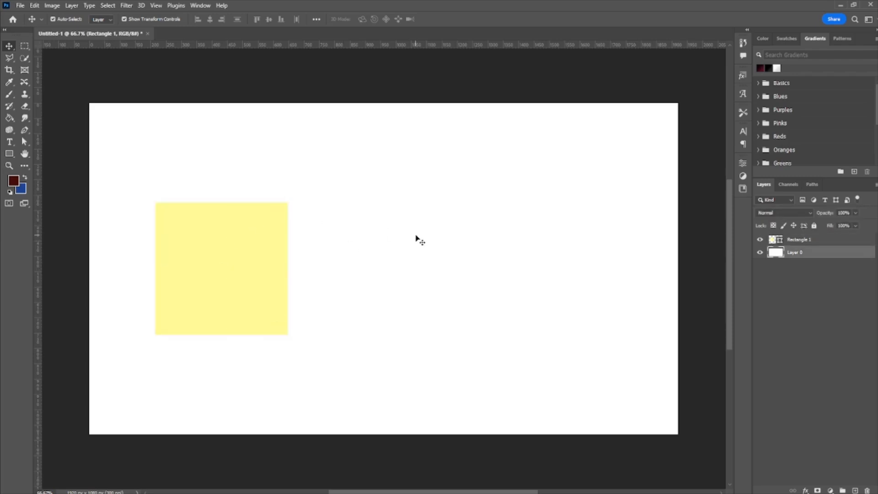
click(201, 237)
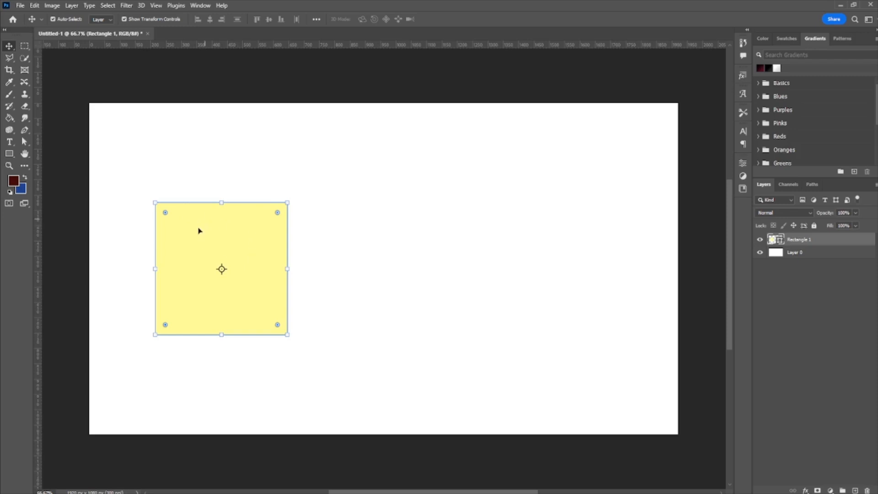
Move the yellow square slightly up and right on the canvas, checking its layer's visibility off and on.
mouse_move(207, 253)
mouse_down()
mouse_move(202, 238)
mouse_move(203, 256)
mouse_up()
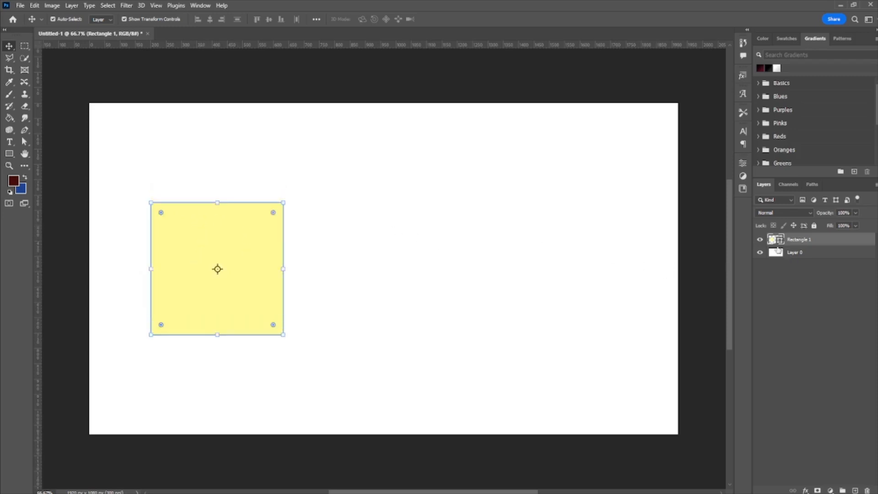
click(760, 240)
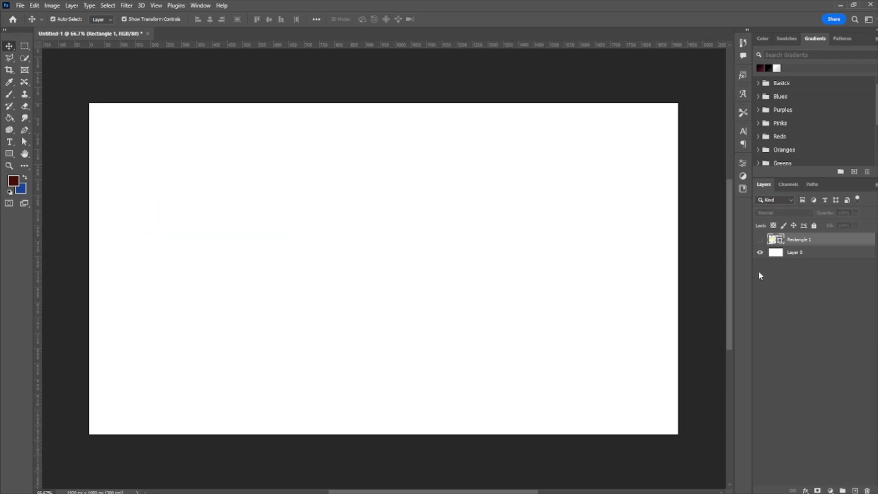
click(759, 241)
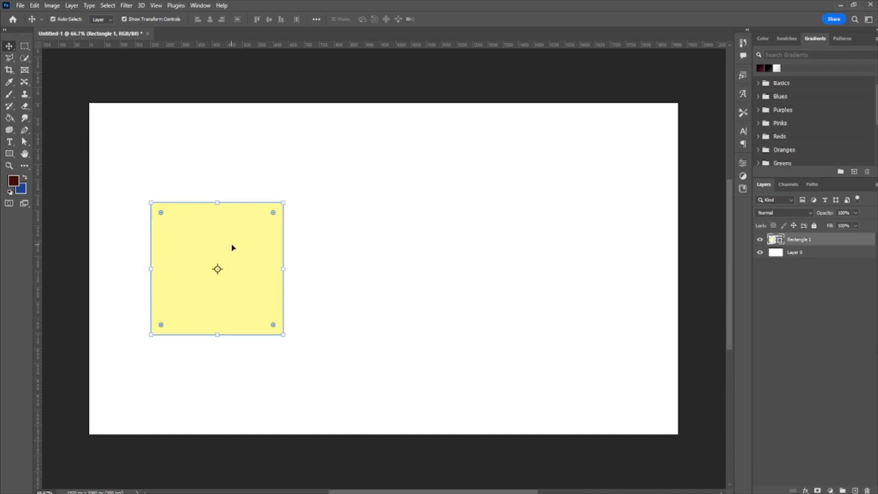
mouse_move(232, 247)
mouse_down()
mouse_move(297, 235)
mouse_move(223, 227)
mouse_move(233, 249)
mouse_up()
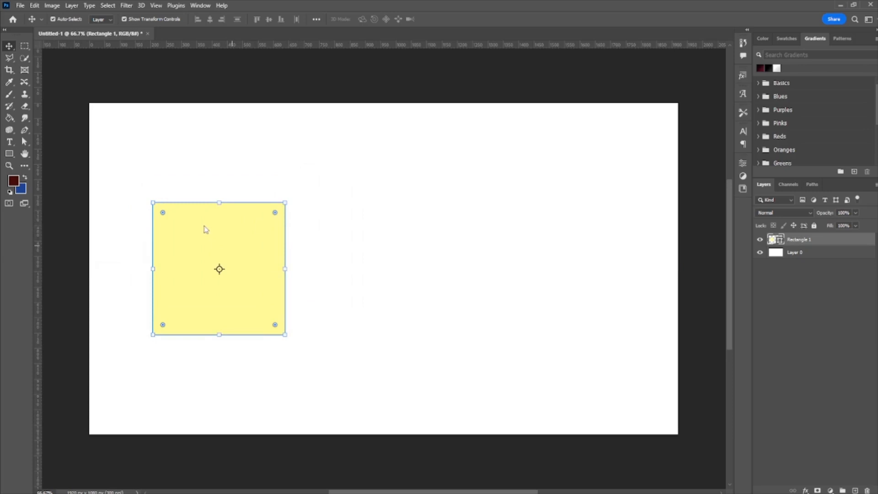
drag(221, 239, 231, 222)
Add the text "text layer" in blue Bebas Regular at 24 pt beside the yellow square's upper right corner.
click(8, 141)
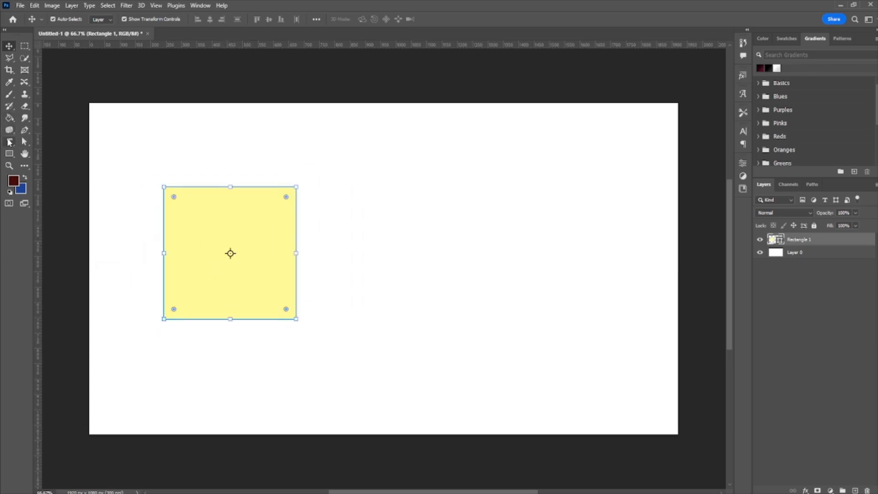
click(443, 227)
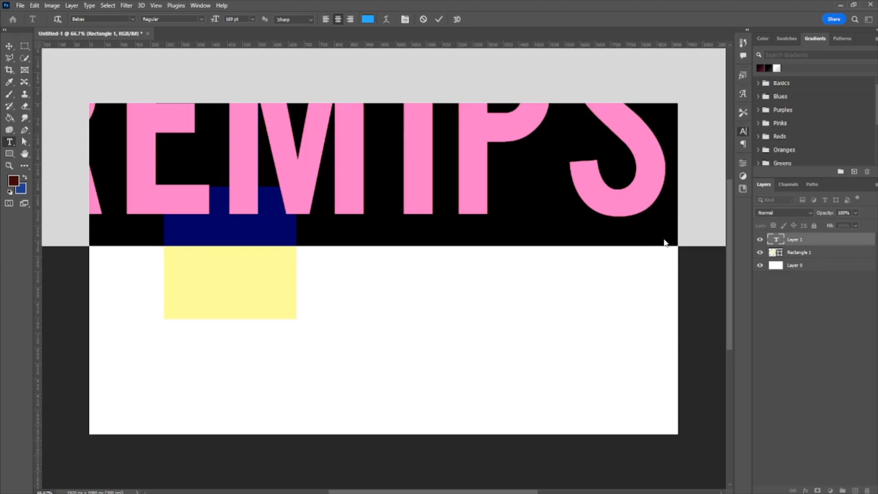
key(ctrl+z)
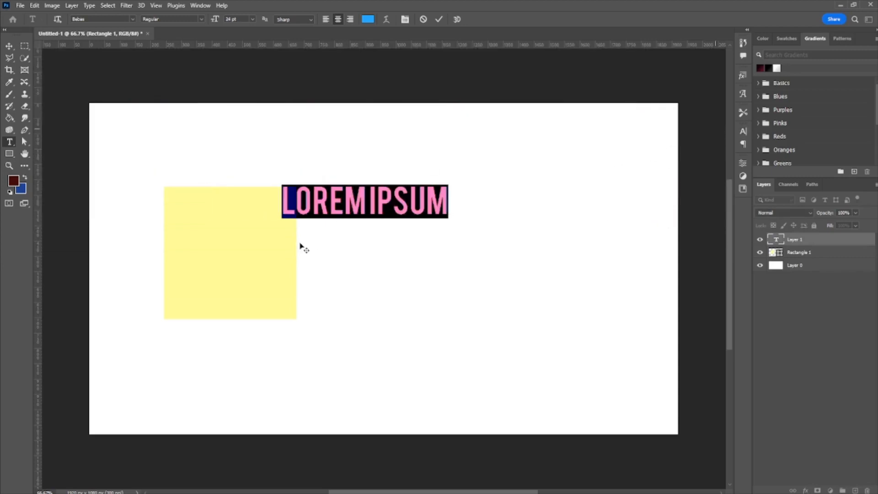
click(366, 200)
double_click(366, 200)
text(TEXT)
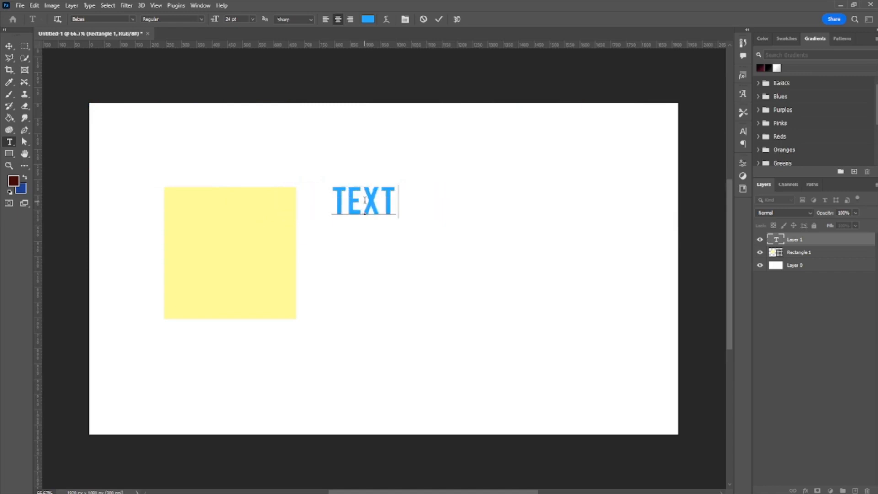
text(LAYER)
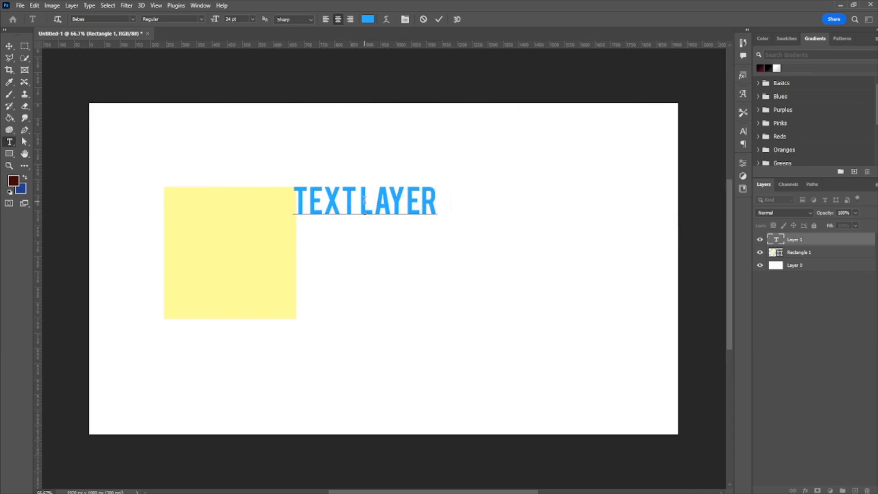
click(7, 47)
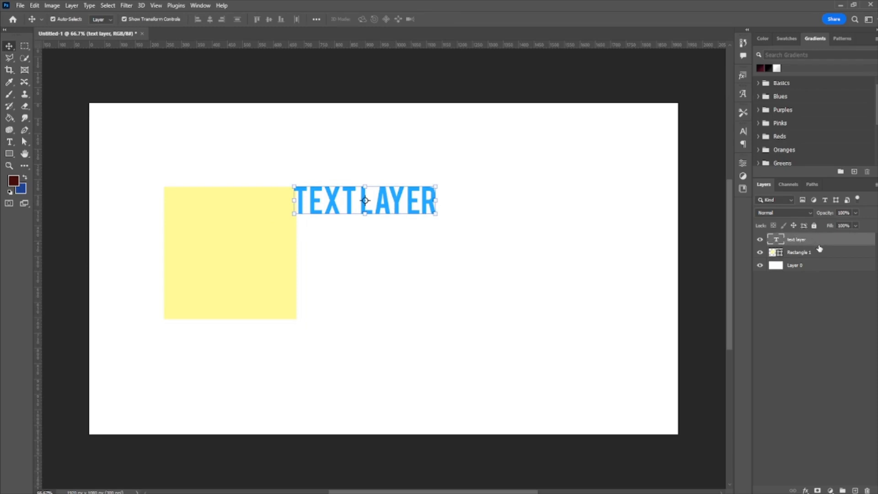
Move the text over the lower part of the yellow square and enlarge it to about 173%.
drag(389, 194, 311, 309)
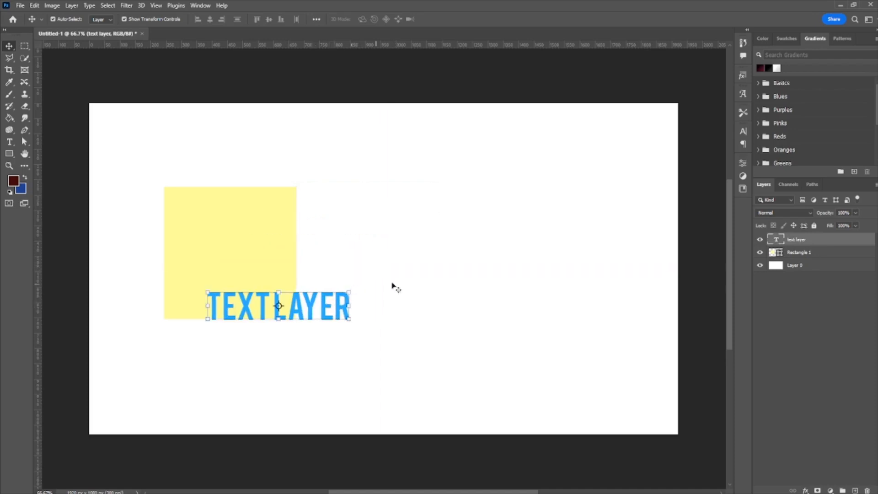
drag(350, 291, 457, 276)
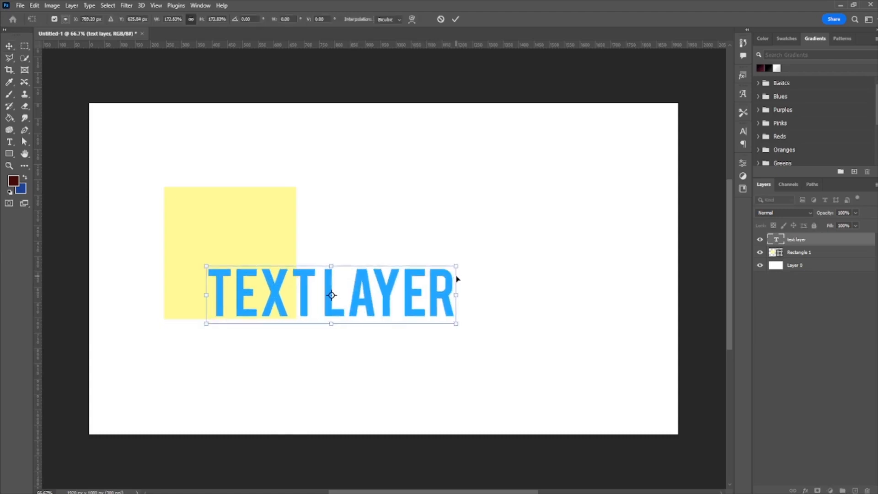
key(Return)
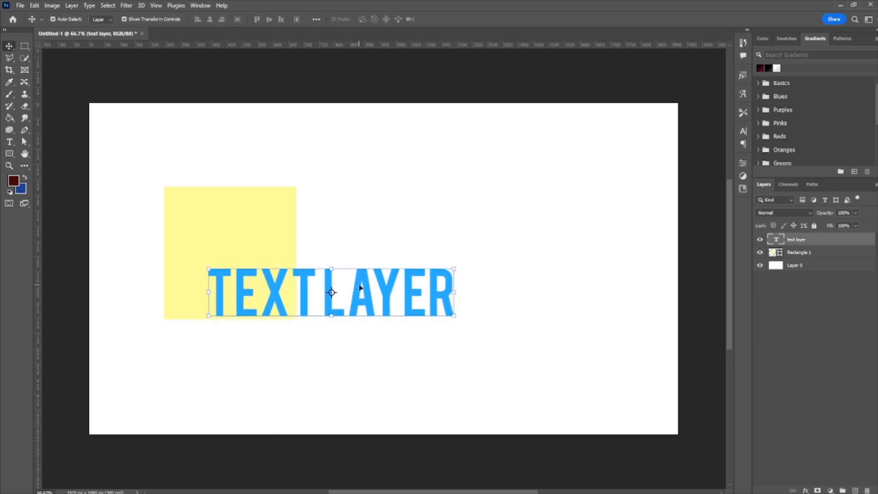
drag(360, 288, 360, 293)
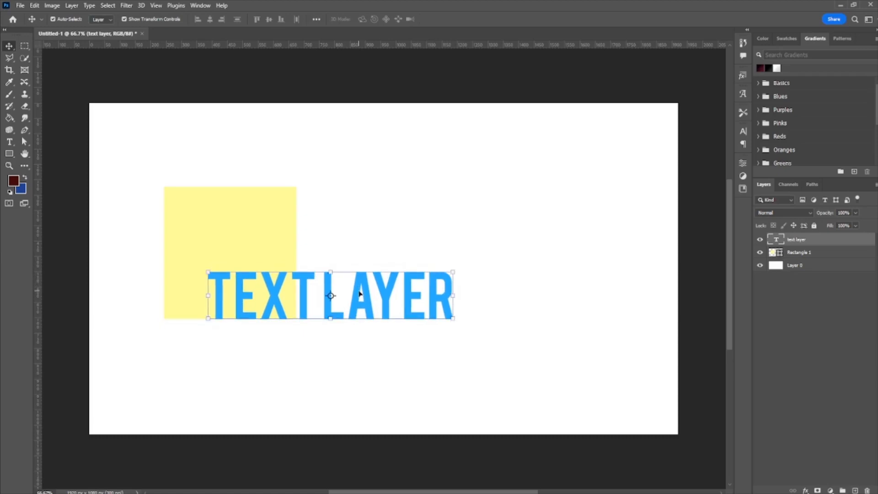
double_click(360, 293)
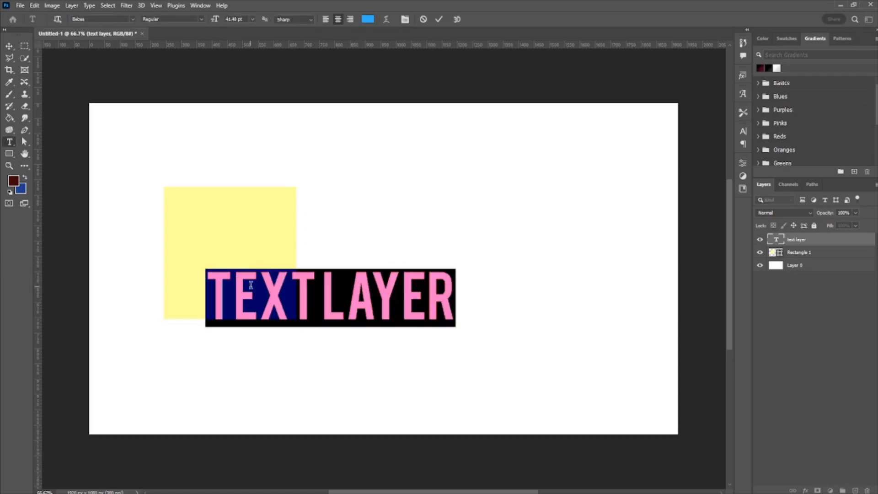
click(10, 46)
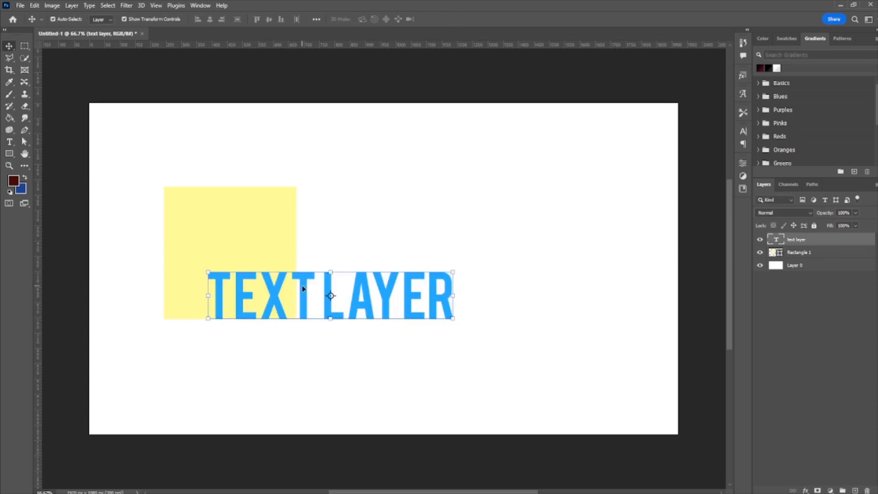
drag(303, 288, 290, 288)
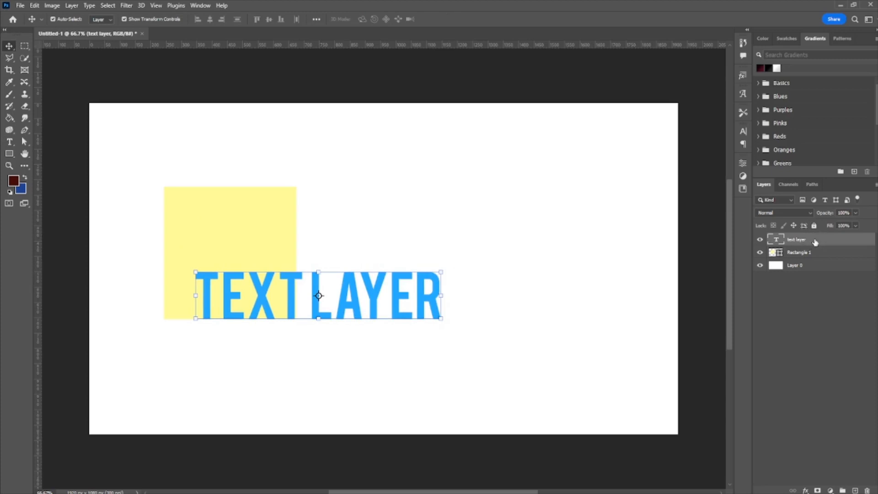
Place the text layer beneath the Rectangle 1 layer, and restore the order with the text above the square.
drag(814, 243, 811, 264)
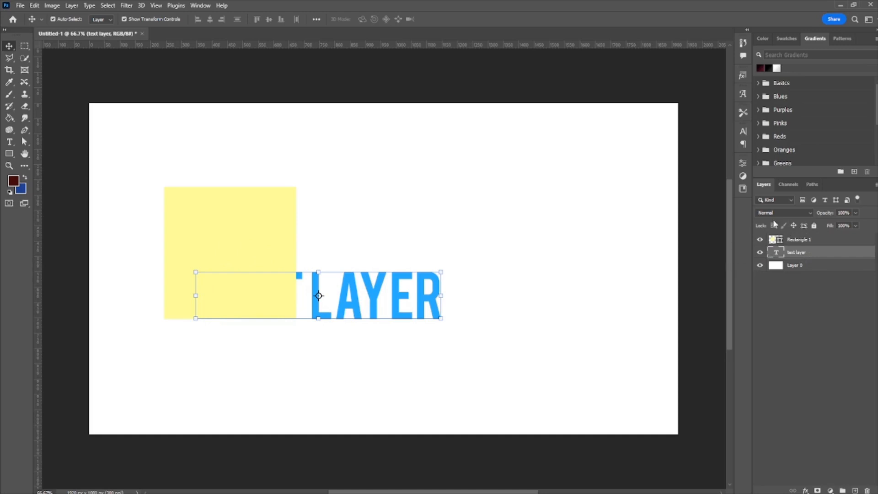
click(799, 241)
drag(800, 240, 798, 256)
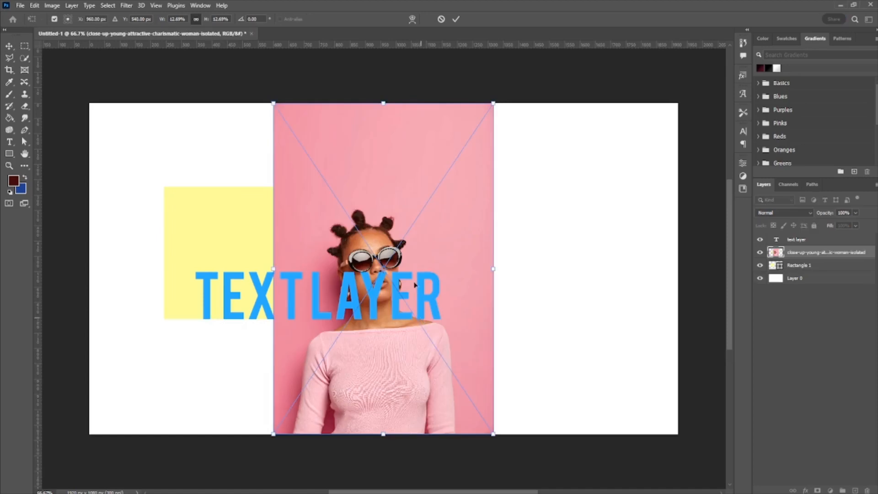
Move the placed portrait photo to the right part of the canvas and bring its layer above the text layer.
drag(526, 228, 591, 238)
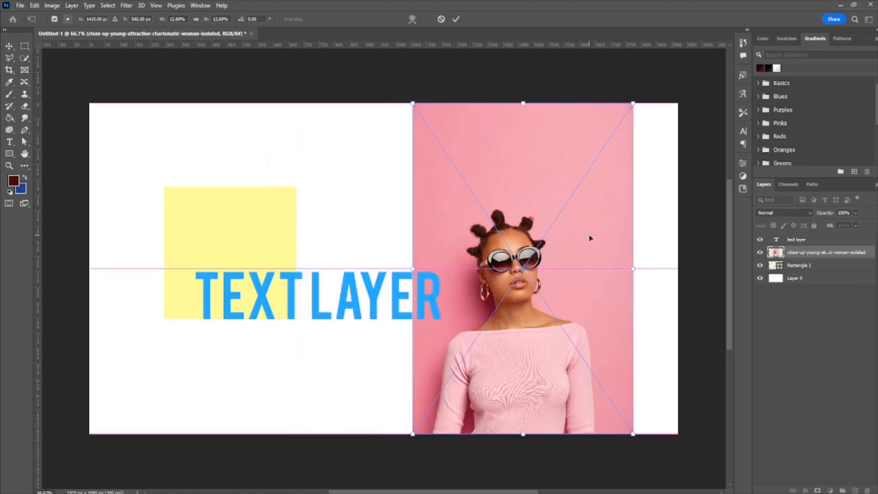
key(Return)
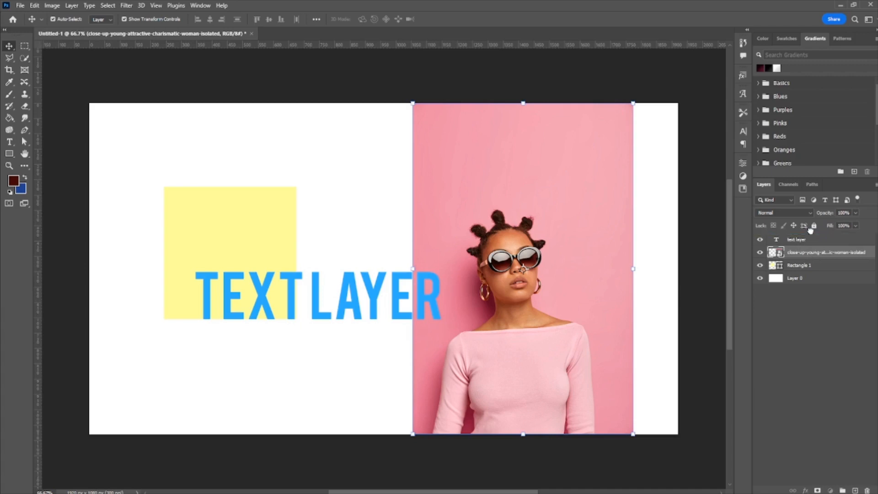
key(ctrl+])
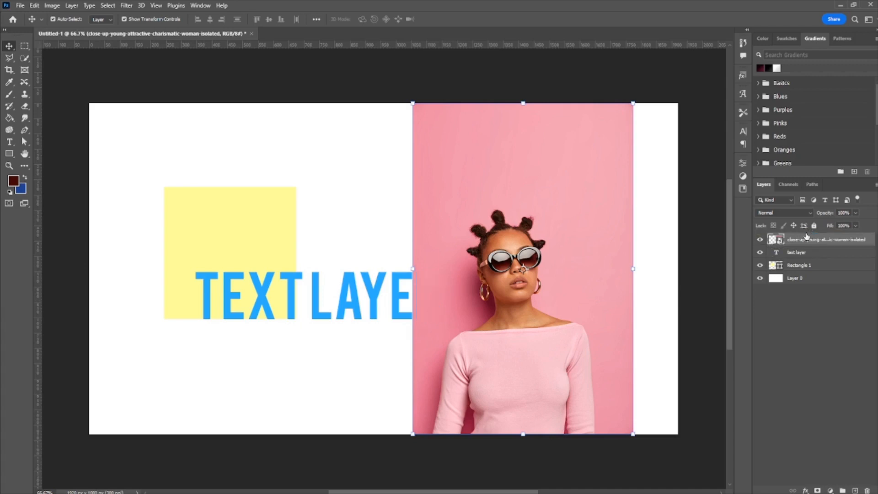
Move the portrait photo over the yellow square and text, and place its layer beneath the Rectangle 1 layer.
drag(548, 281, 292, 264)
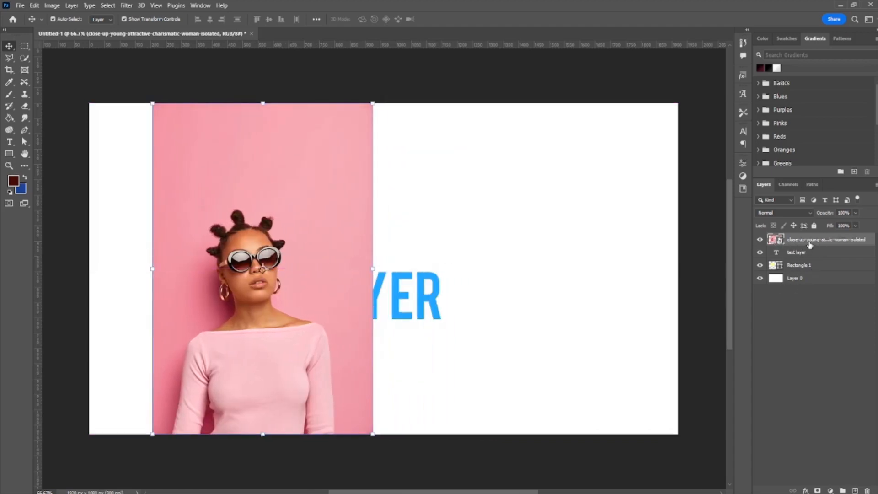
drag(806, 239, 805, 270)
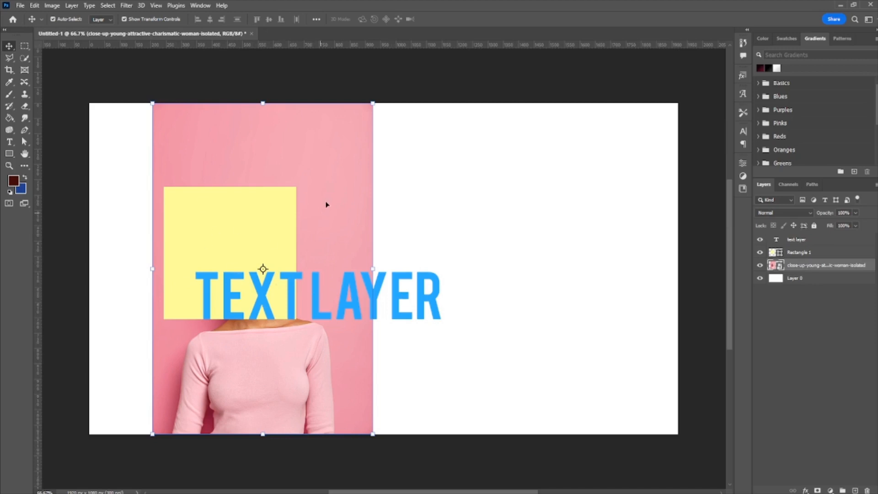
Hide the portrait photo layer and bring the Rectangle 1 layer above the text layer.
click(760, 265)
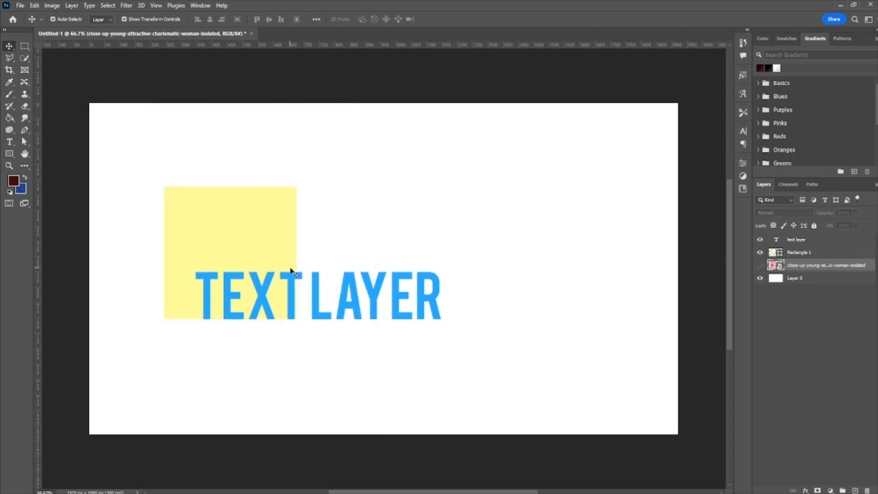
click(254, 232)
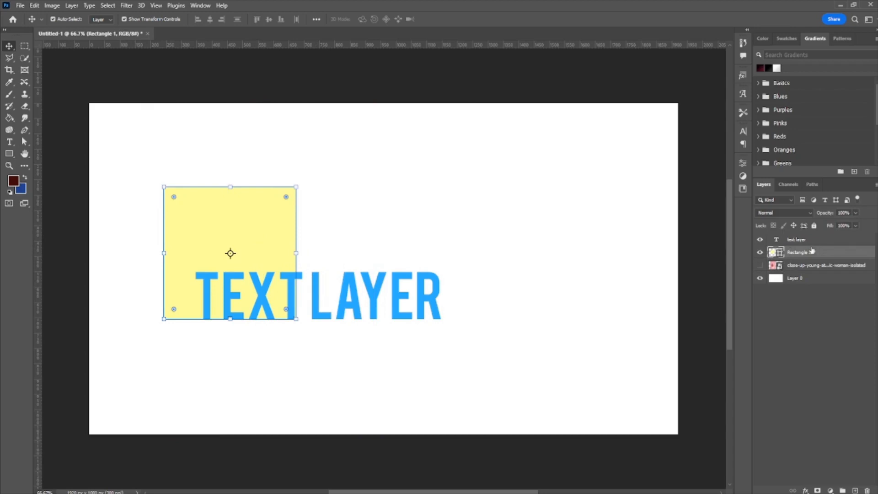
drag(803, 258, 805, 240)
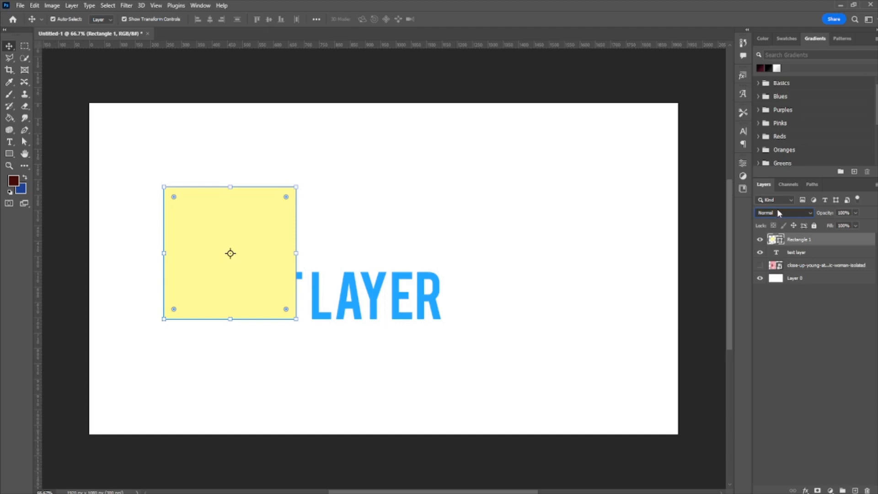
Preview blend modes such as Multiply and Darker Color on the Rectangle 1 layer, and return it to Normal.
key(alt+shift+m)
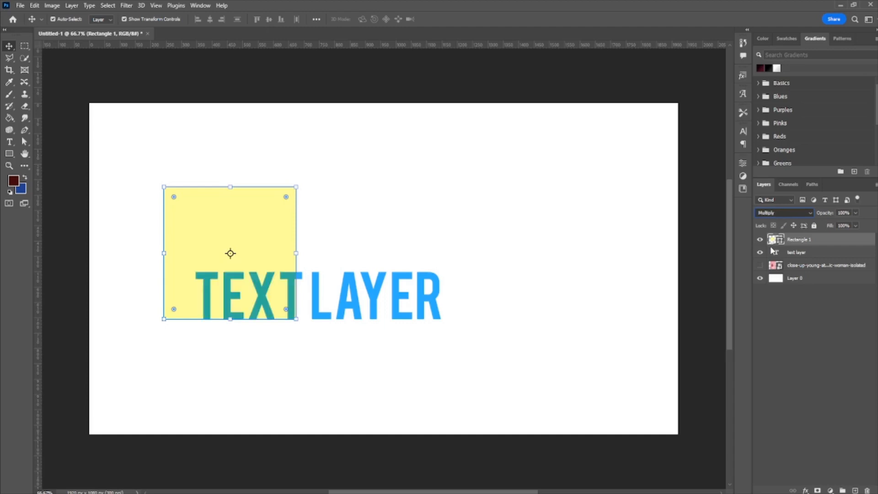
key(Down)
key(Down)
key(Up)
key(Up)
key(Down)
key(Down)
key(Down)
key(Down)
key(Down)
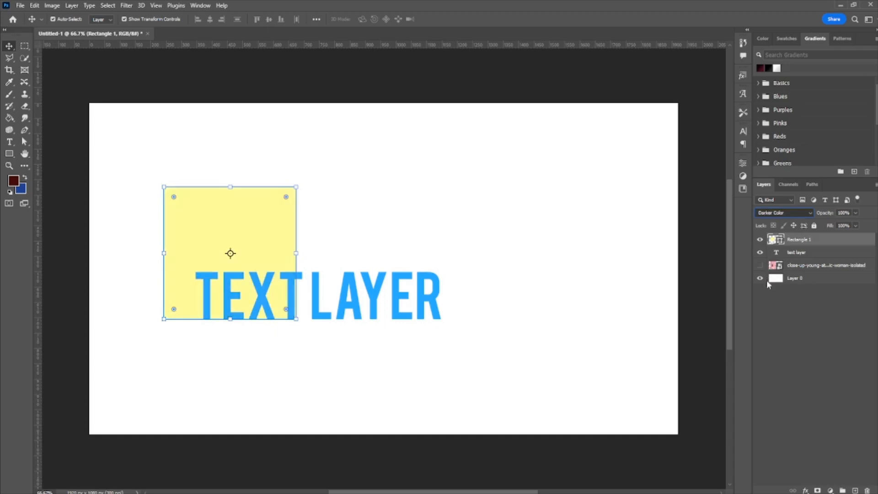
key(Down)
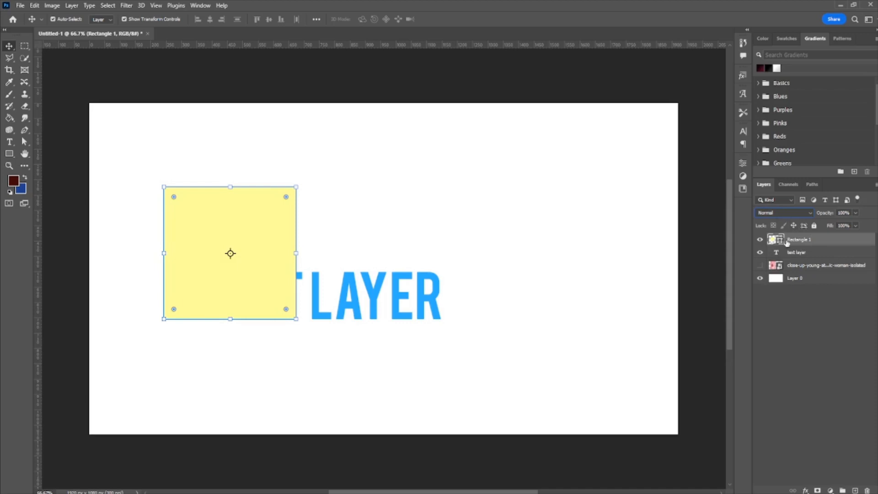
Set the Rectangle 1 layer's blend mode to Lighter Color.
click(779, 213)
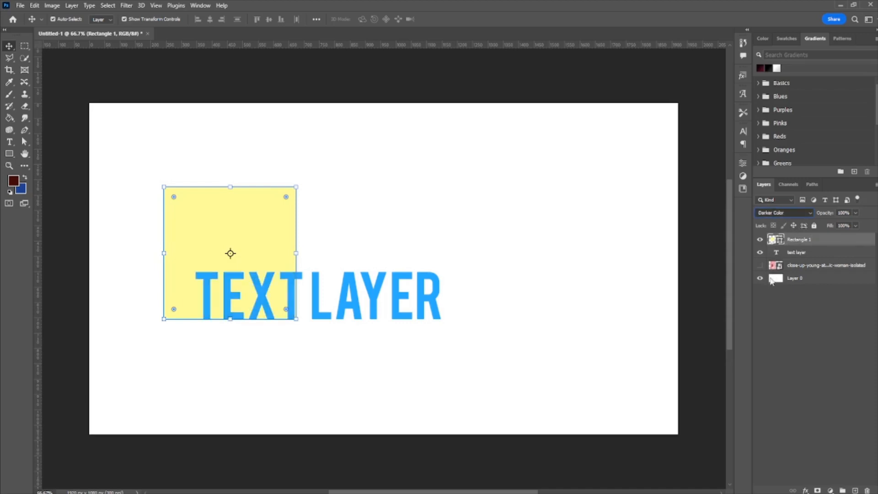
click(772, 313)
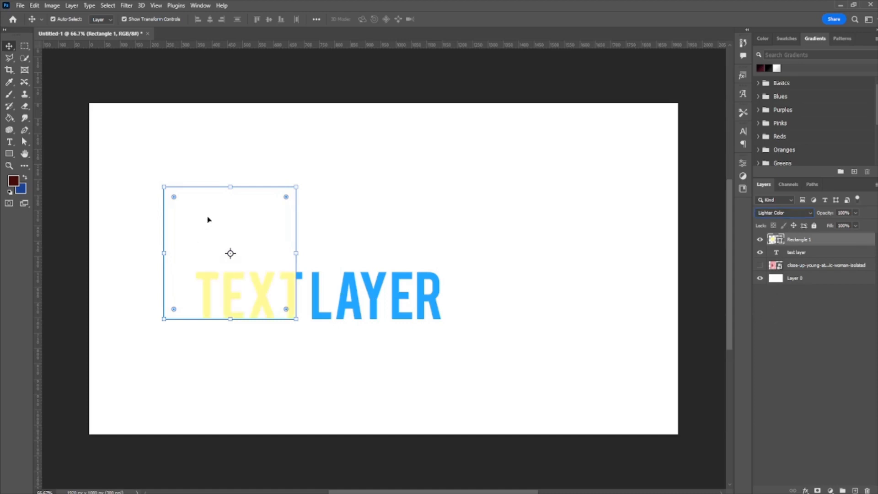
Preview blend modes such as Linear Dodge (Add) on the white Layer 0, and return it to Normal.
click(238, 400)
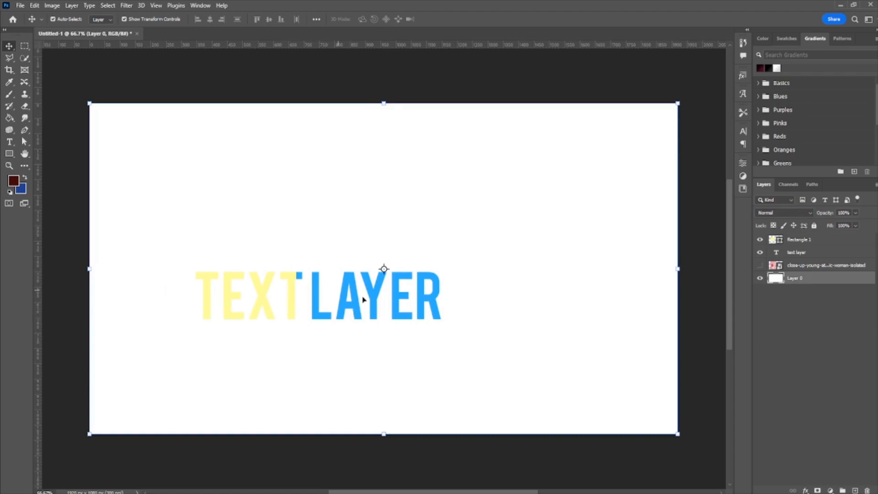
click(784, 211)
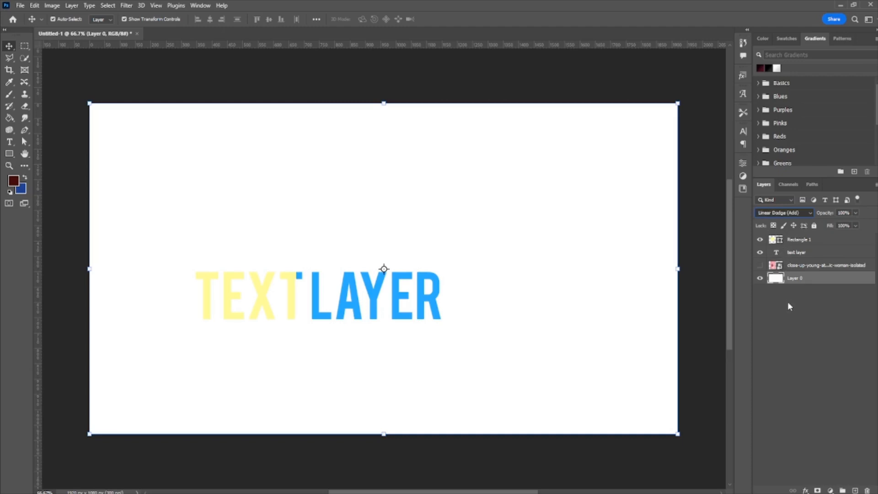
click(862, 307)
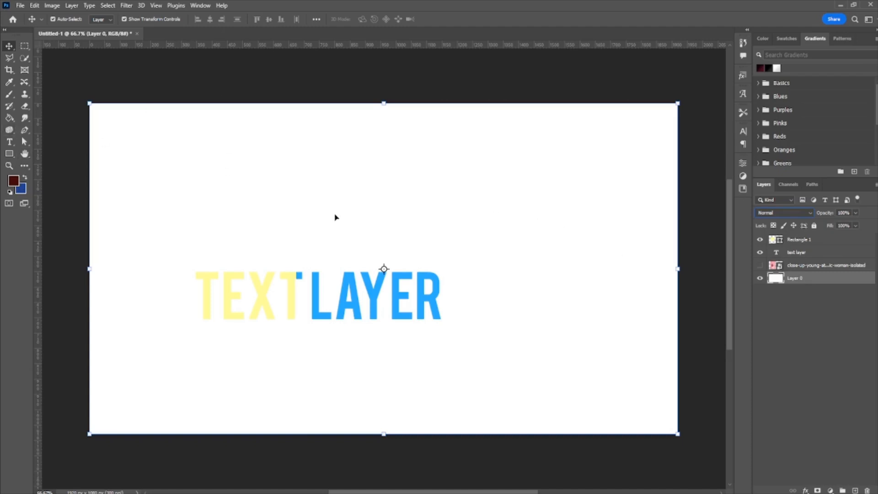
Fill Layer 0 with the dark red foreground color, and hide the Rectangle 1 and text layers.
click(10, 118)
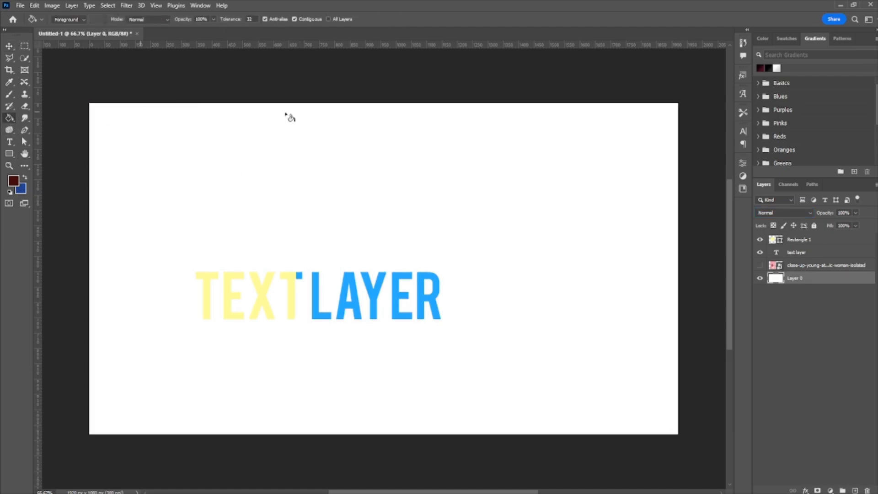
click(326, 199)
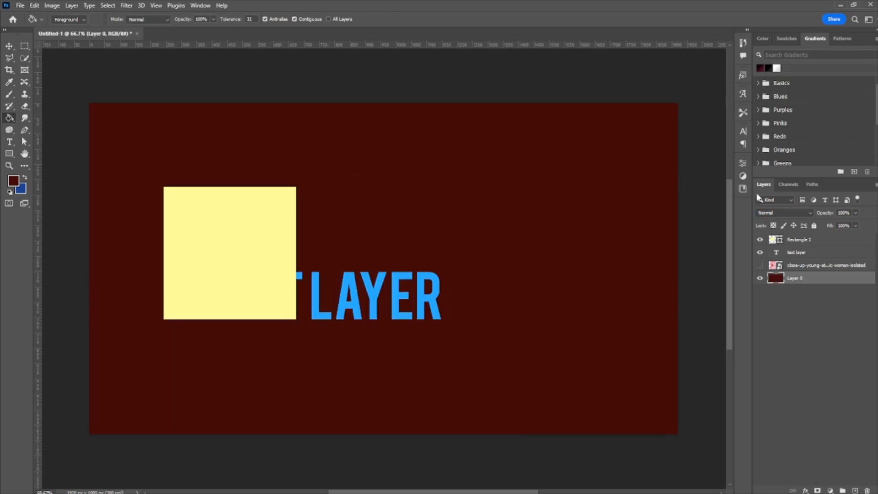
click(761, 240)
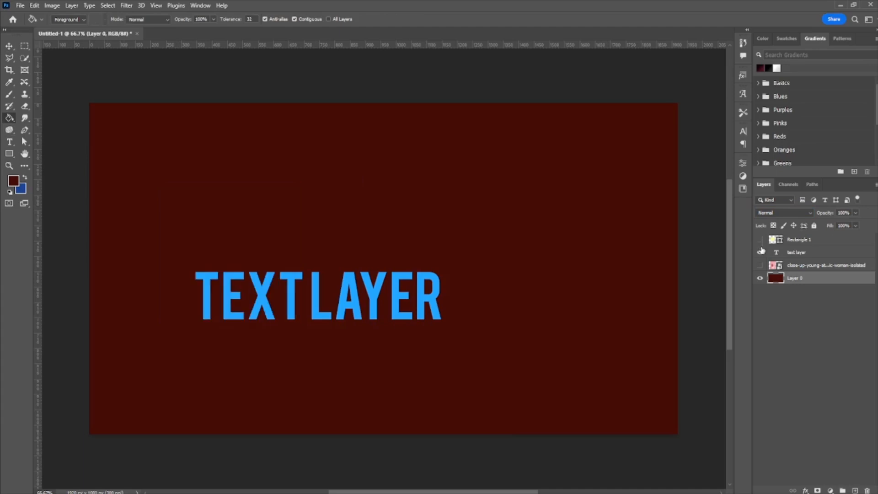
click(760, 253)
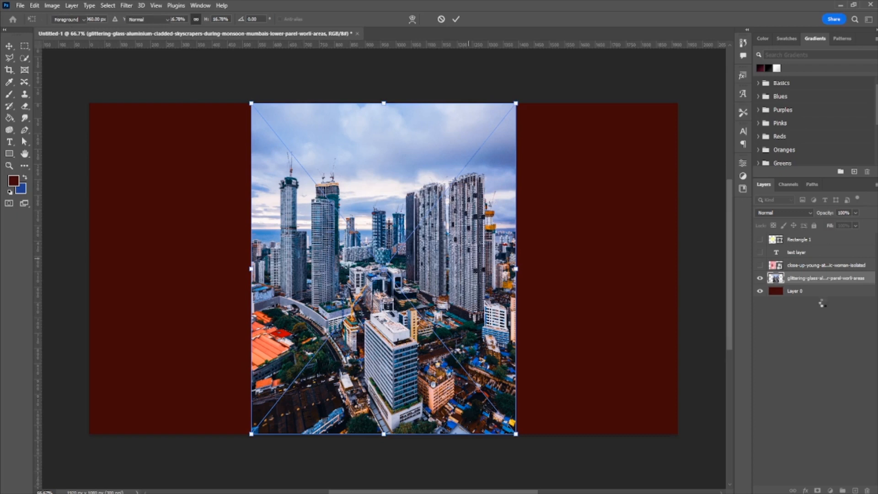
Commit the placed skyscraper photo above Layer 0 and preview blend modes such as Darken and Linear Dodge (Add) on it.
key(g)
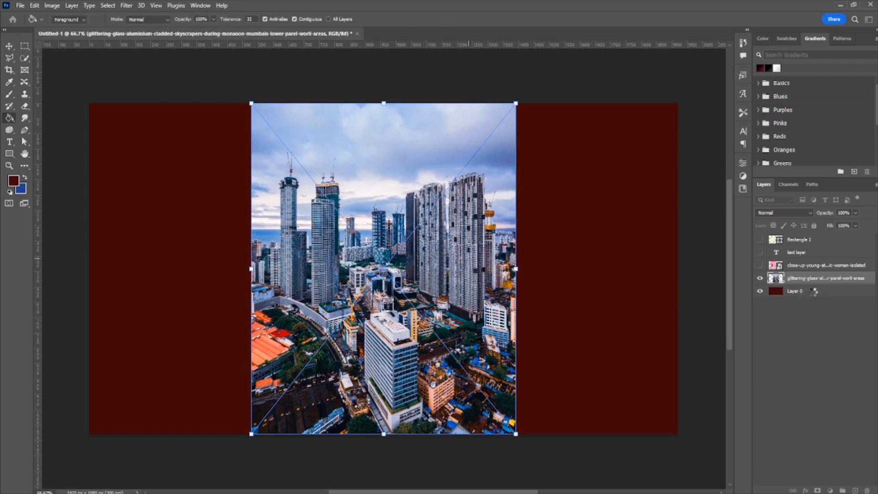
key(Return)
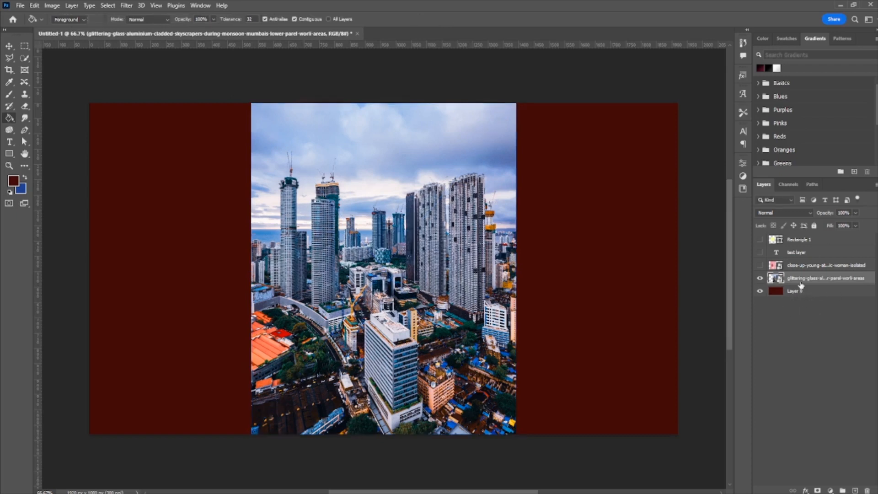
click(784, 213)
click(775, 251)
key(Down)
key(Down)
key(Down)
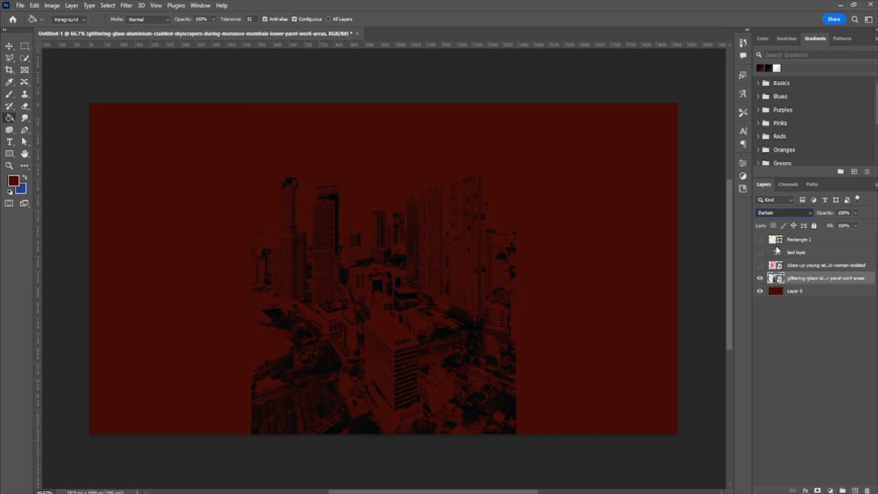
key(Down)
key(Down)
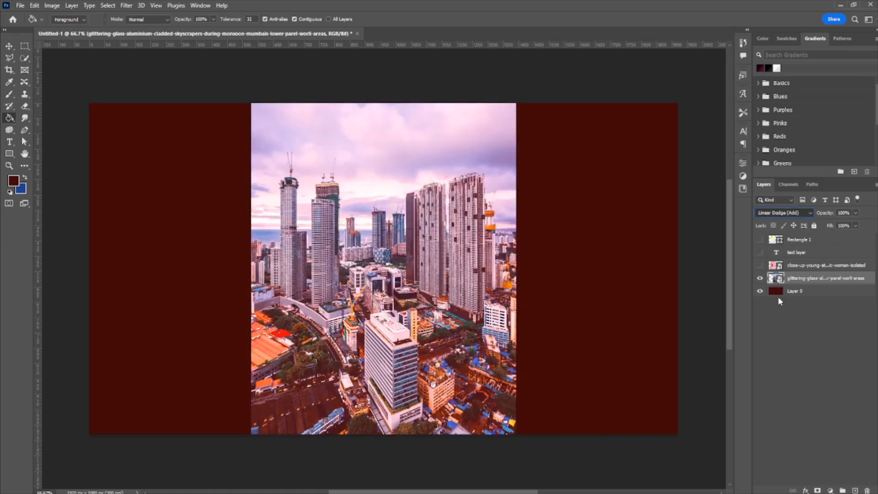
Preview further blend modes such as Vivid Light, Divide and Difference on the skyscraper photo, and reset it to Normal.
key(Down)
key(Down)
key(Down)
key(Down)
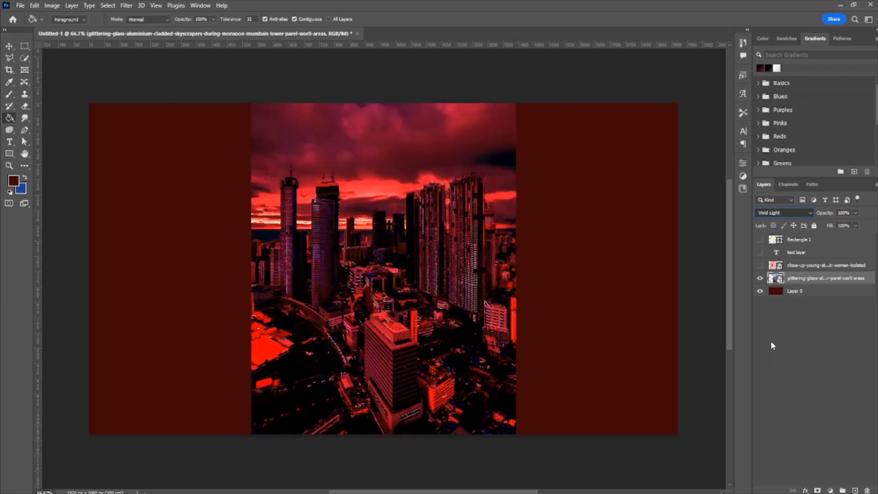
key(Down)
key(Down)
key(Down)
key(Down)
key(Down)
key(Down)
key(Down)
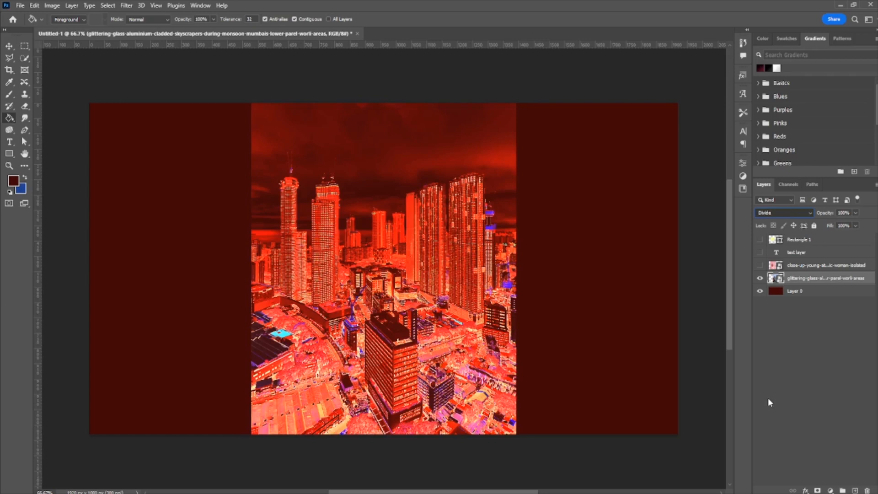
key(Up)
key(Up)
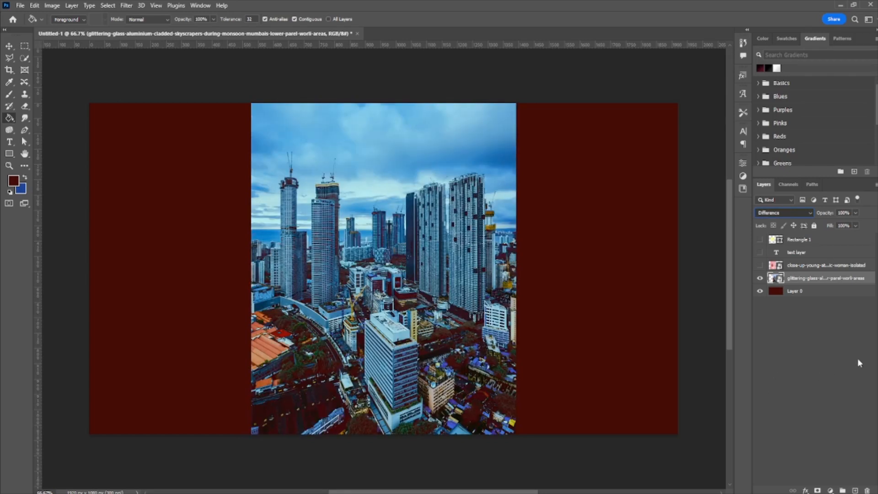
key(Home)
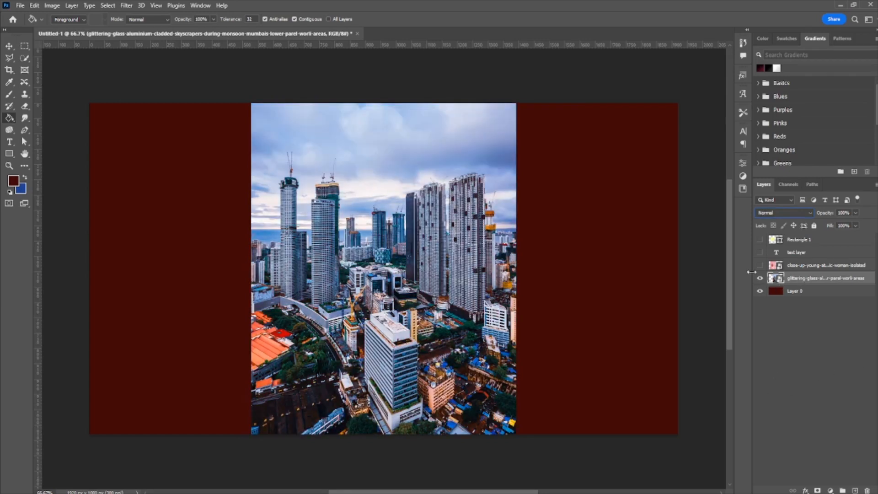
Undo the skyscraper photo placement, the layer hiding, the dark red fill and the square's Lighter Color blending.
key(ctrl+z)
key(ctrl+z)
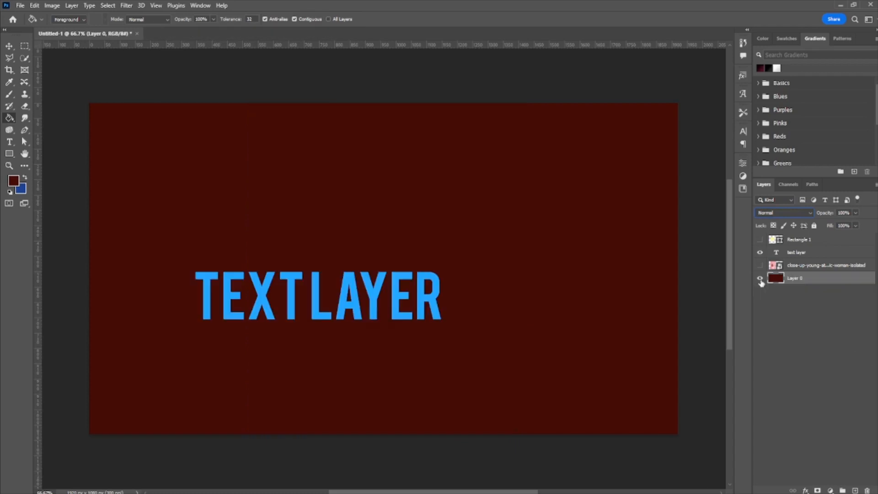
key(ctrl+z)
key(ctrl+z)
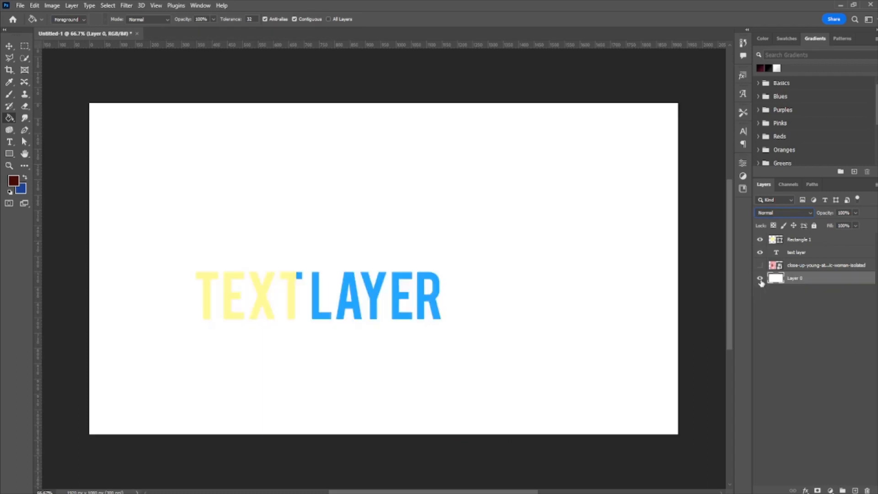
key(ctrl+z)
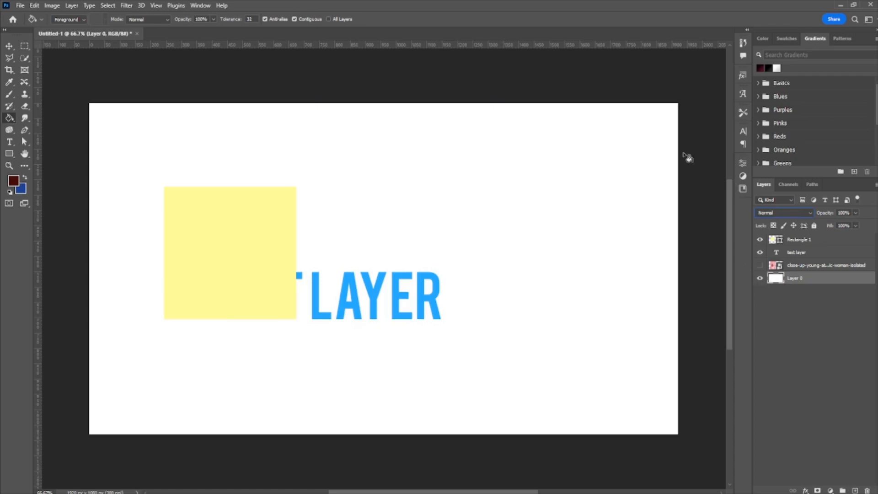
Set the opacity of the yellow Rectangle 1 layer to 50%.
click(8, 46)
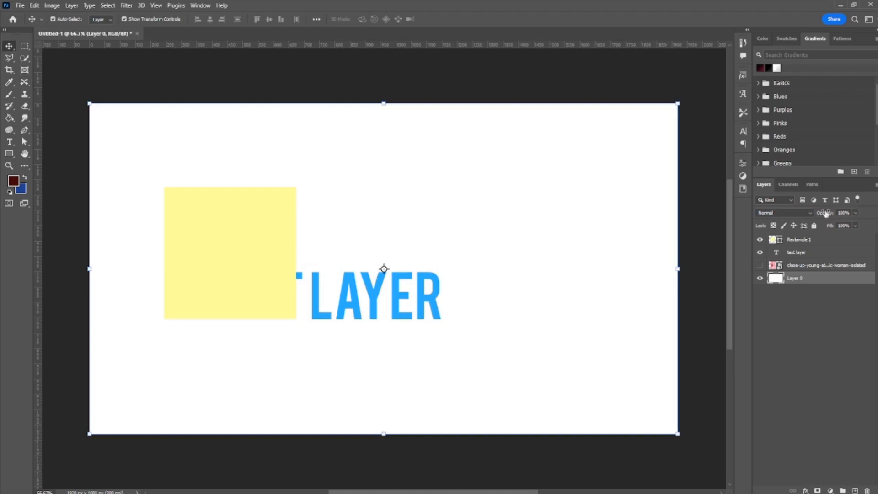
click(277, 267)
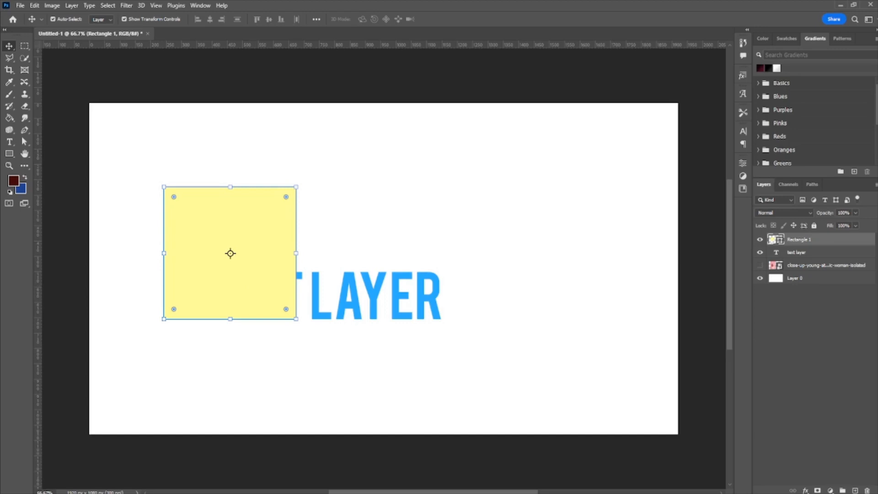
click(844, 213)
text(5)
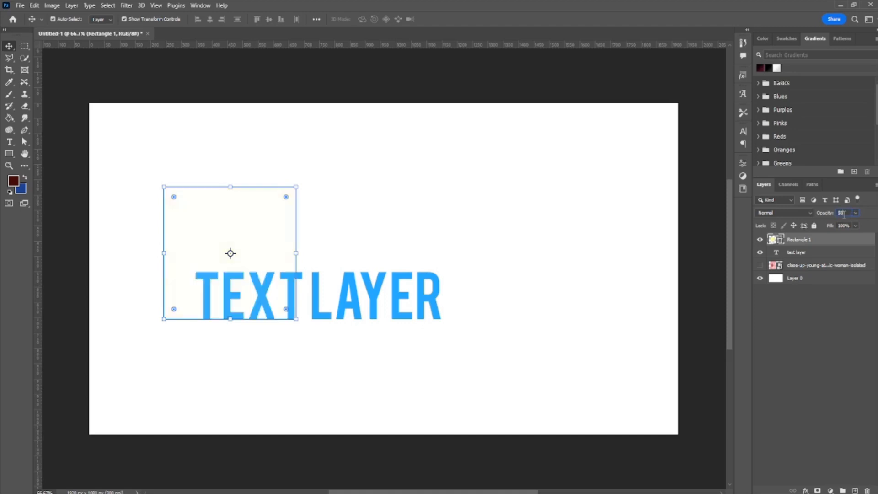
text(0)
key(Tab)
key(BackSpace)
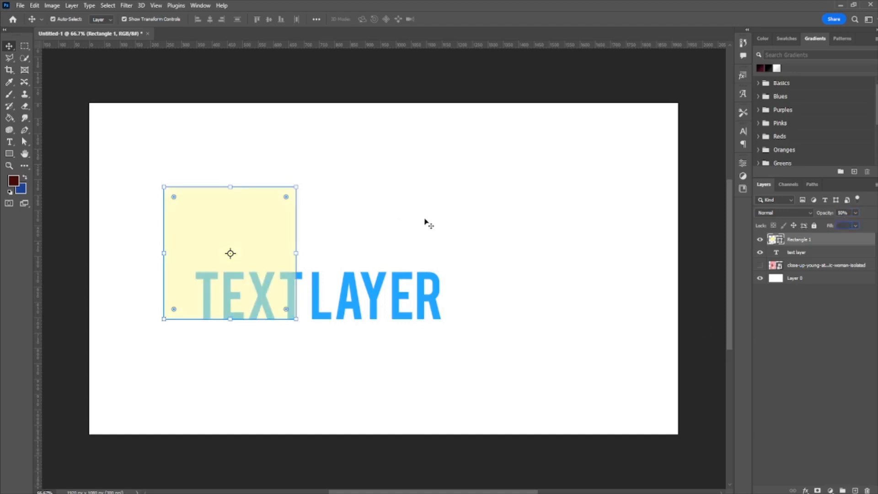
Vary Layer 0's opacity and return it to 100%, and restore the Rectangle 1 layer's opacity to 100%.
click(425, 223)
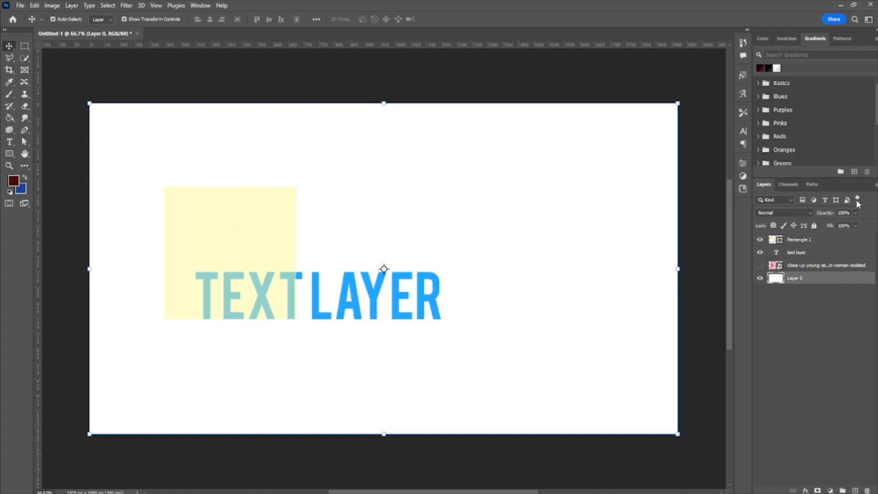
drag(831, 215, 876, 221)
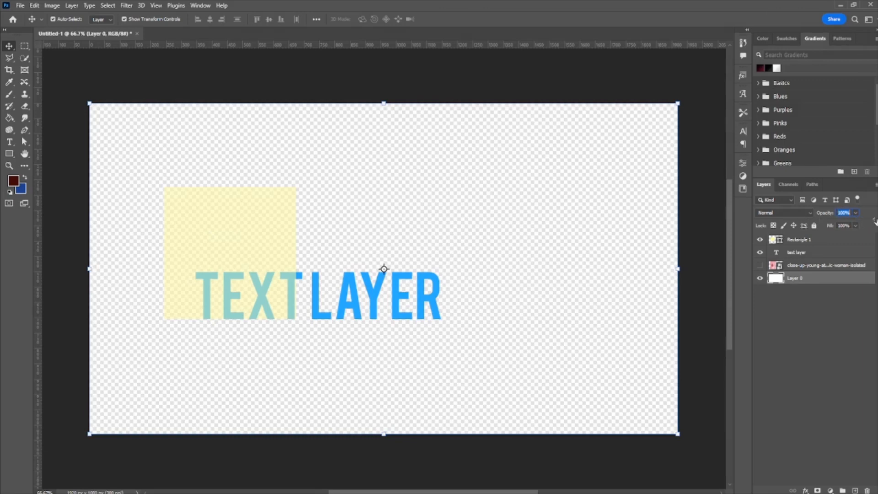
click(798, 240)
drag(826, 214, 875, 216)
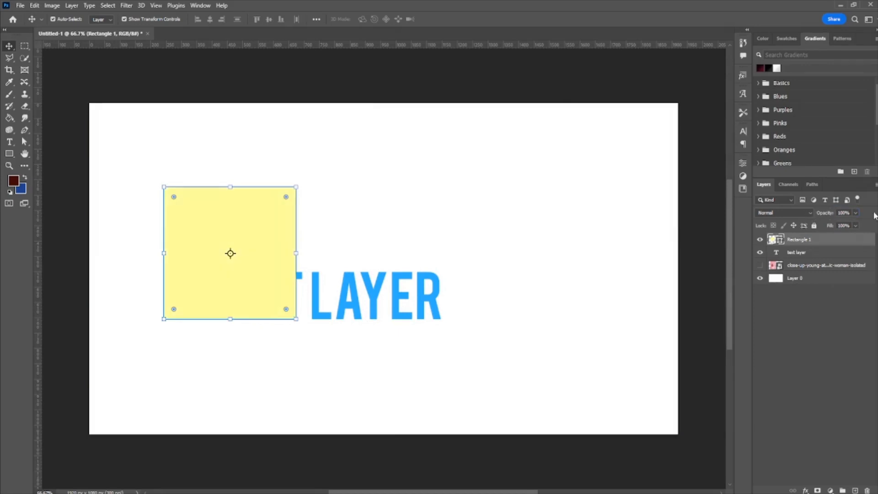
Hide and show the yellow Rectangle 1 layer again, and move it below the text layer.
click(760, 240)
click(760, 240)
drag(813, 238, 870, 237)
drag(816, 245, 818, 259)
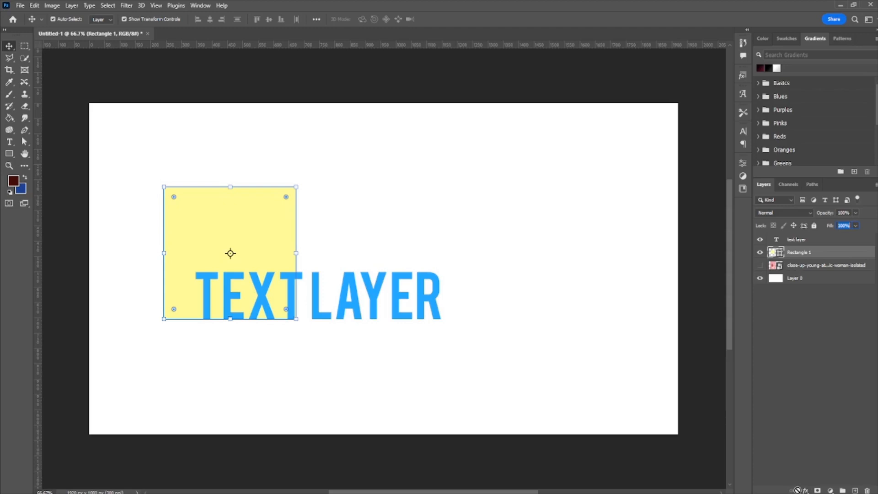
Select the text layer and the Rectangle 1 layer together, and clear the layer selection.
ctrl+click(798, 243)
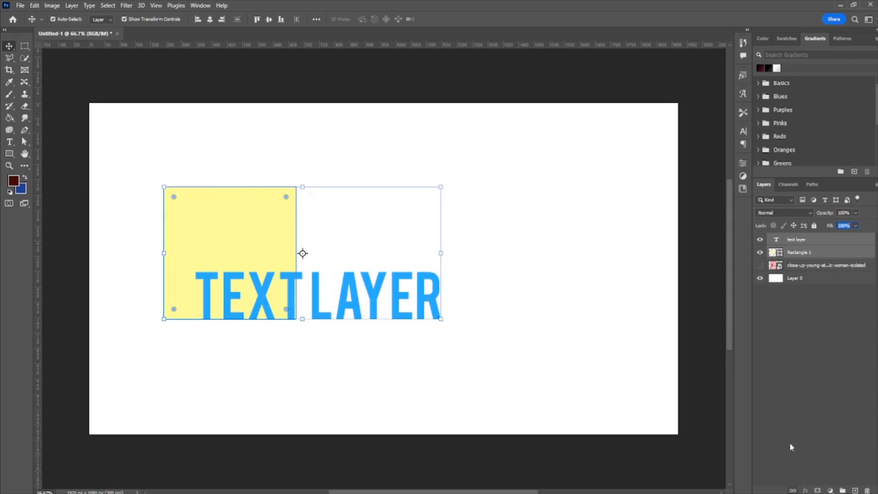
click(796, 239)
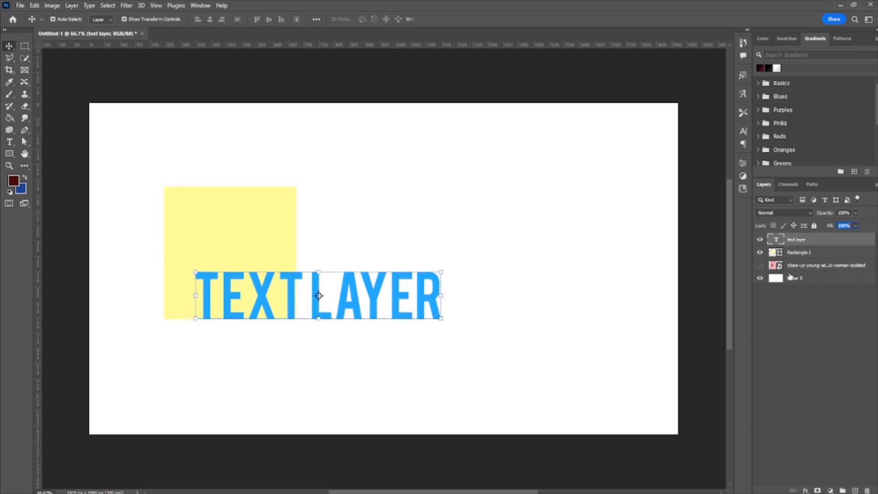
shift+click(803, 253)
click(812, 312)
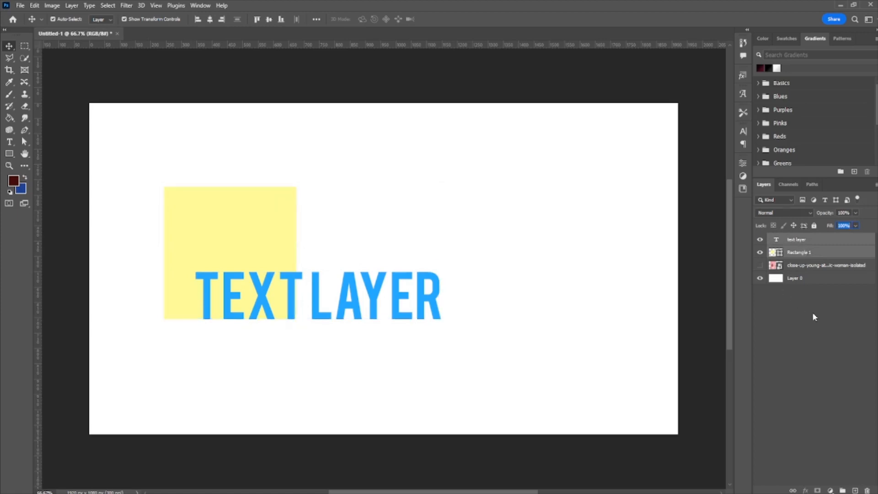
Try linking the Rectangle 1 and text layers, undo the link and deselect both layers.
click(800, 253)
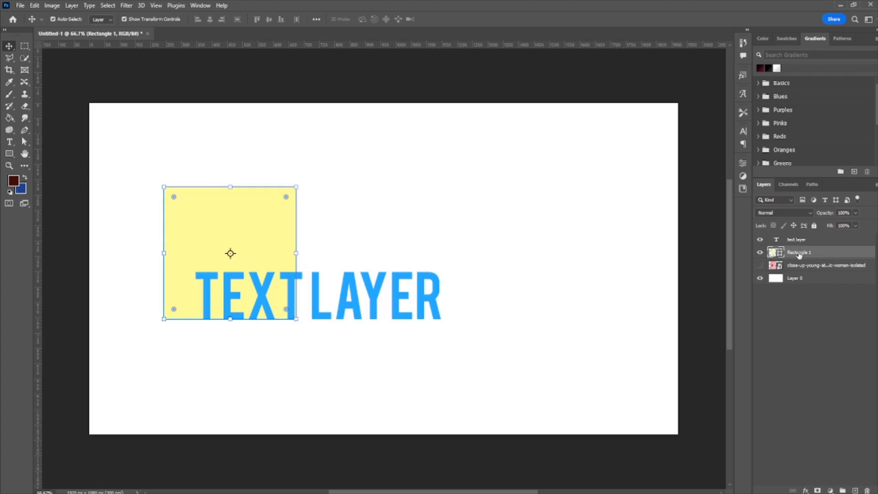
shift+click(808, 241)
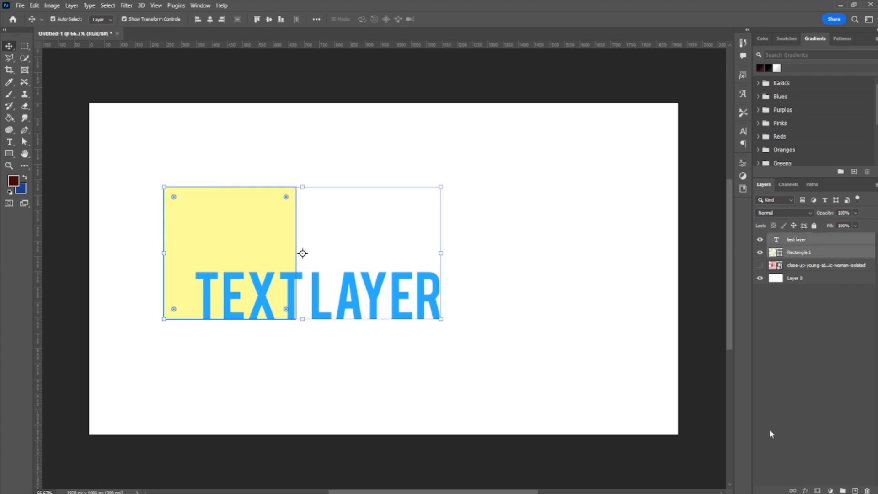
click(793, 490)
key(ctrl+z)
click(805, 322)
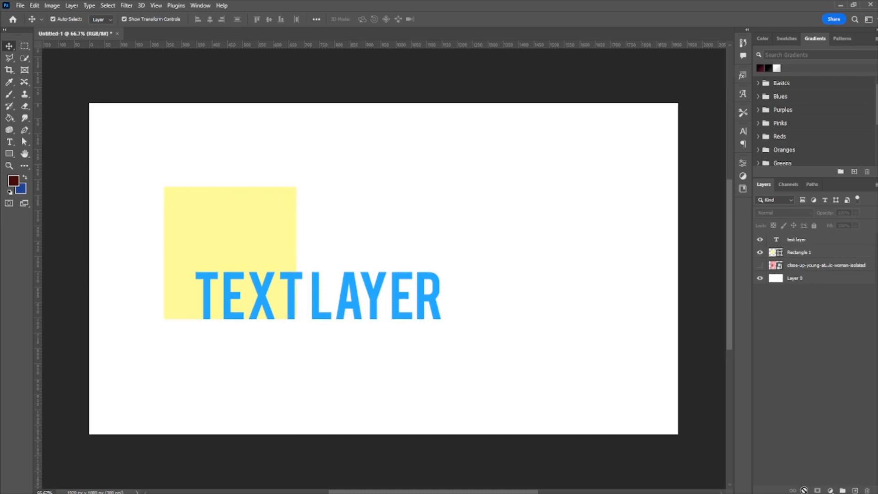
Try a Drop Shadow on the text layer, vary its strength and softness, and shift the shadow slightly down and right.
click(801, 242)
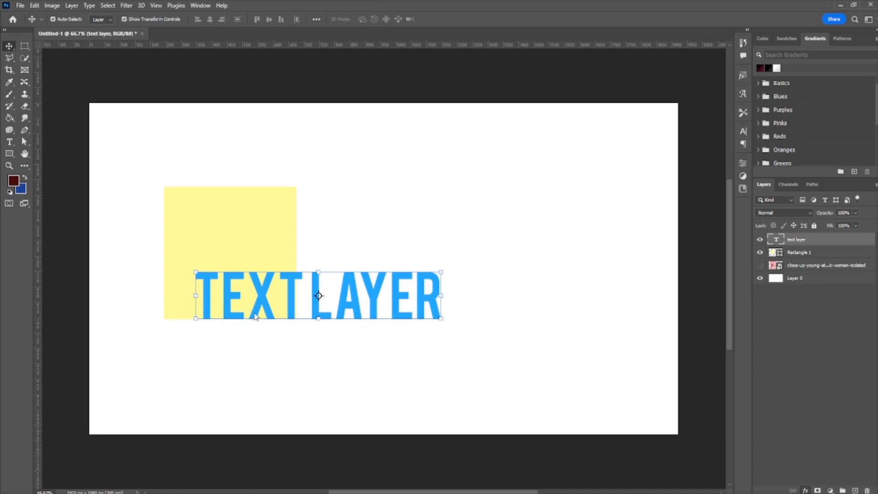
right_click(262, 294)
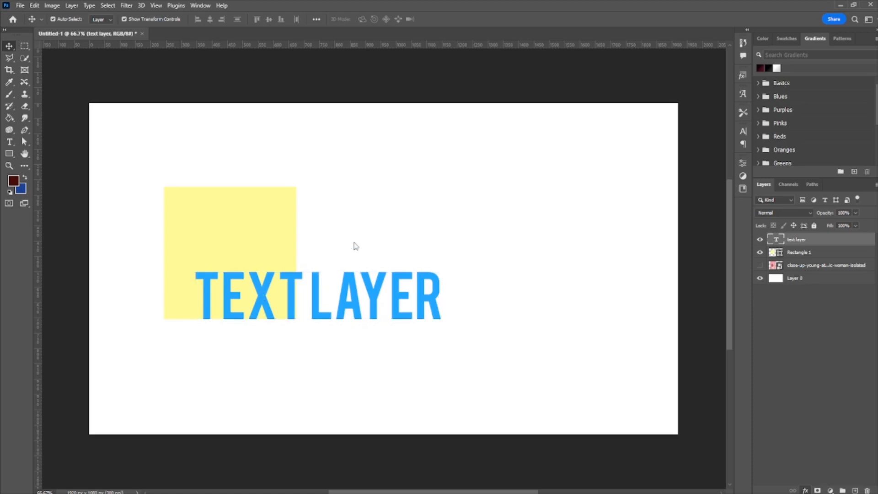
click(361, 183)
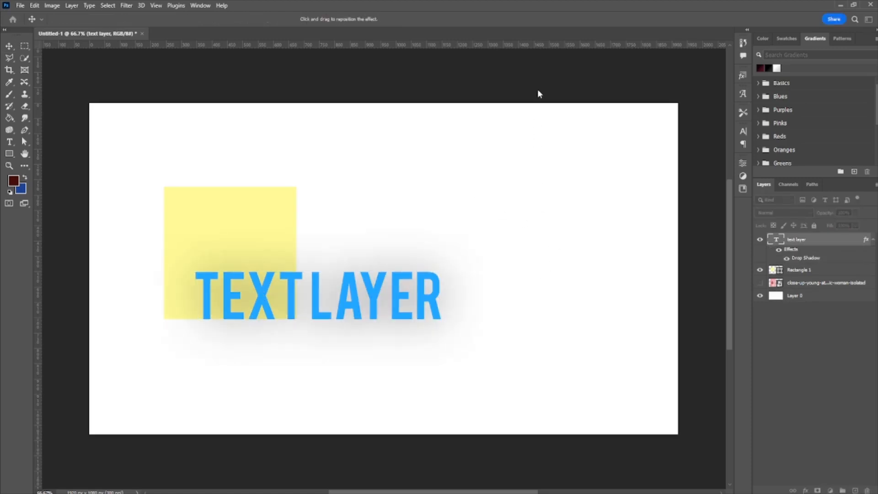
click(577, 138)
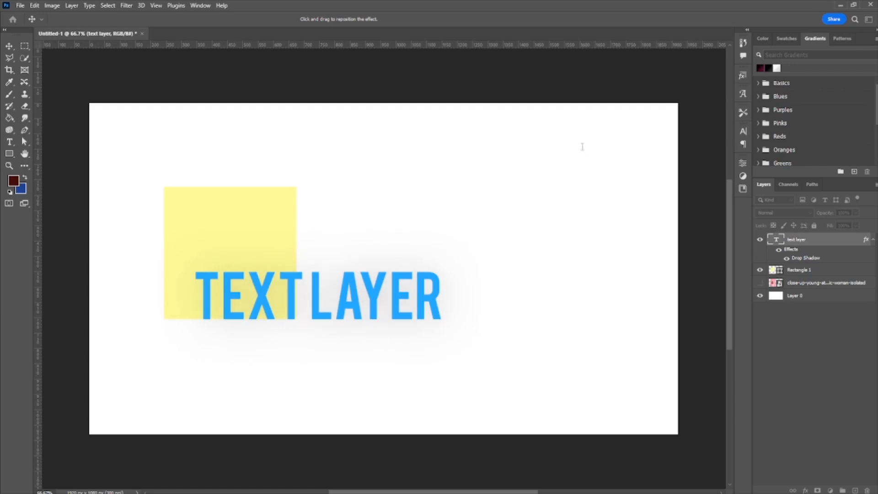
click(573, 184)
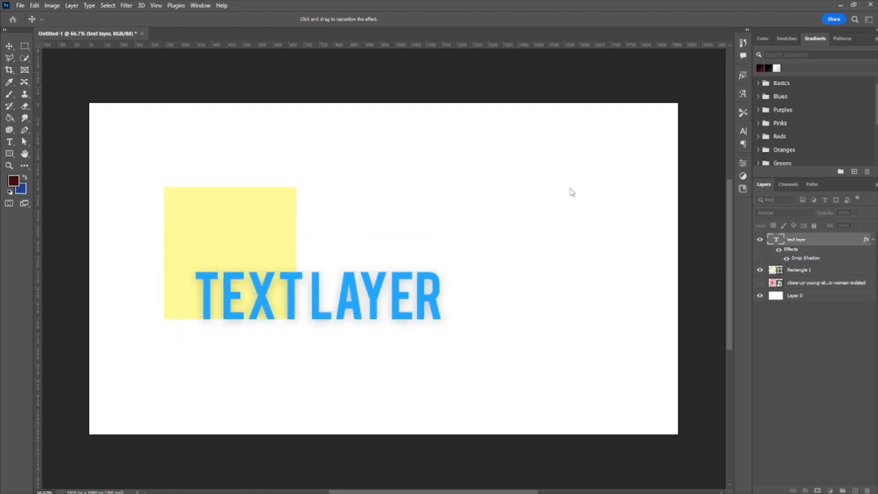
click(569, 188)
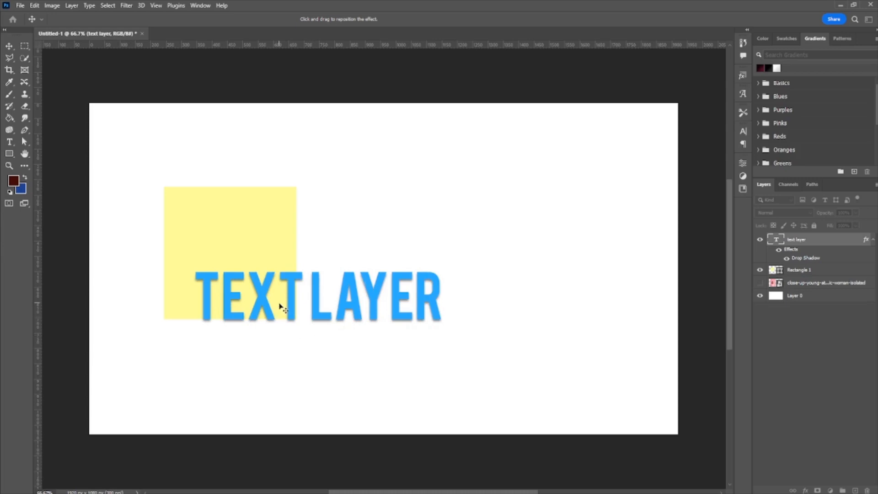
mouse_move(281, 304)
mouse_down()
mouse_move(284, 318)
mouse_move(286, 308)
mouse_up()
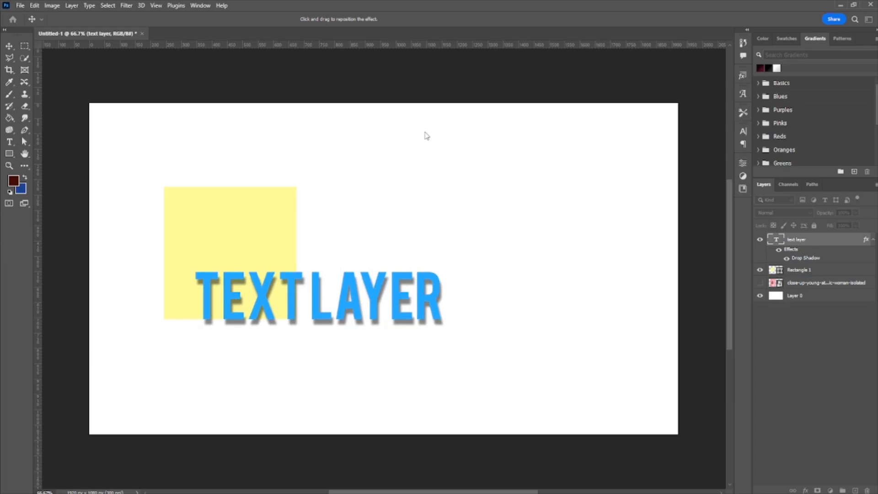
Try a Bevel & Emboss effect on the text layer and discard the layer styles.
key(Return)
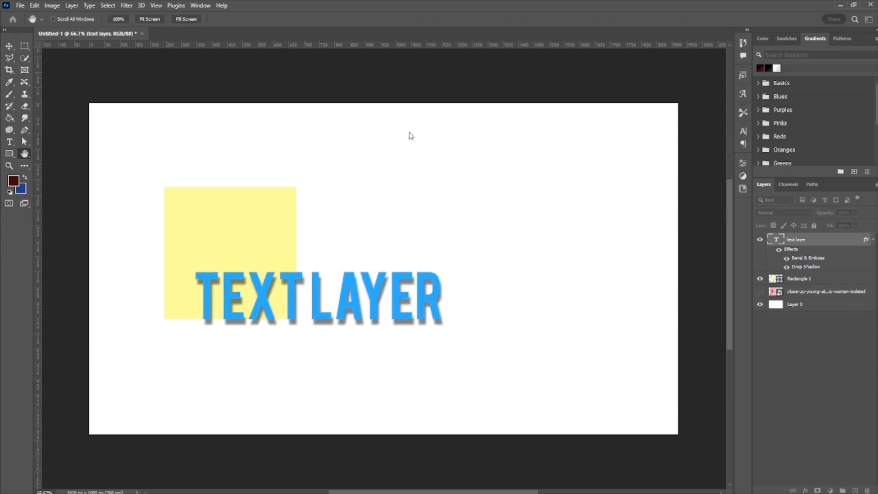
click(415, 131)
click(756, 87)
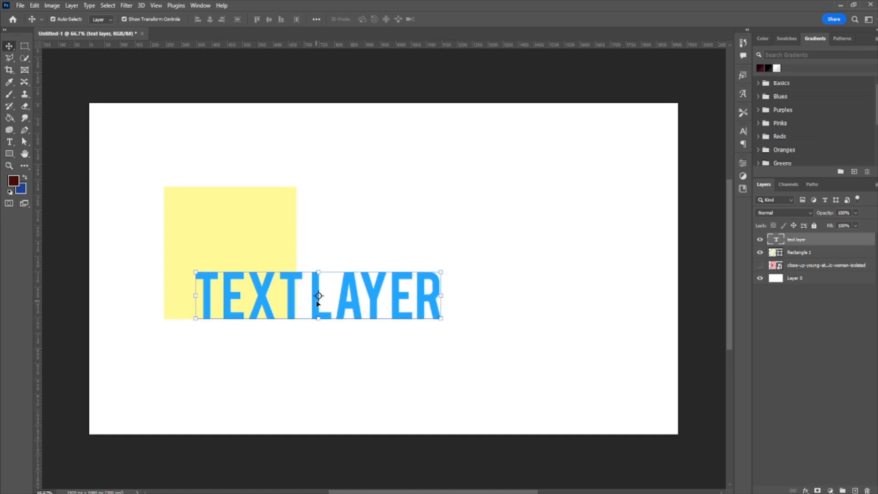
Replace the wording of the blue text layer with "ITS FRIDAY".
double_click(318, 300)
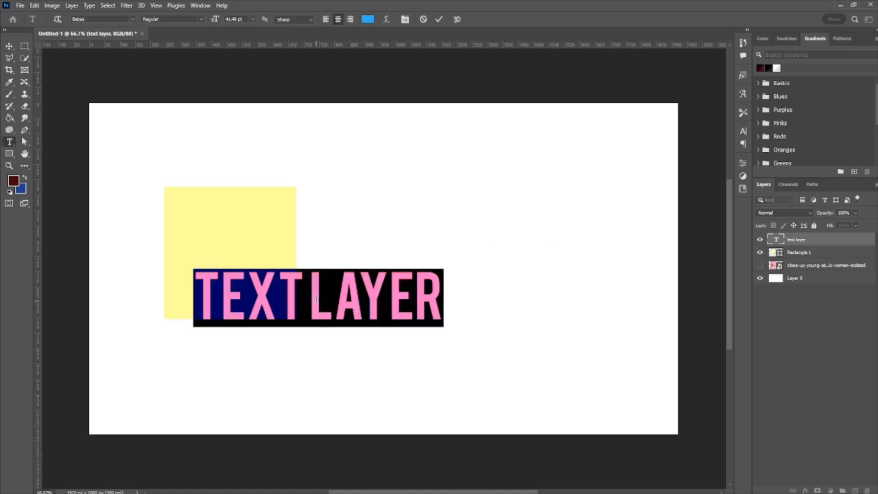
text(ITS)
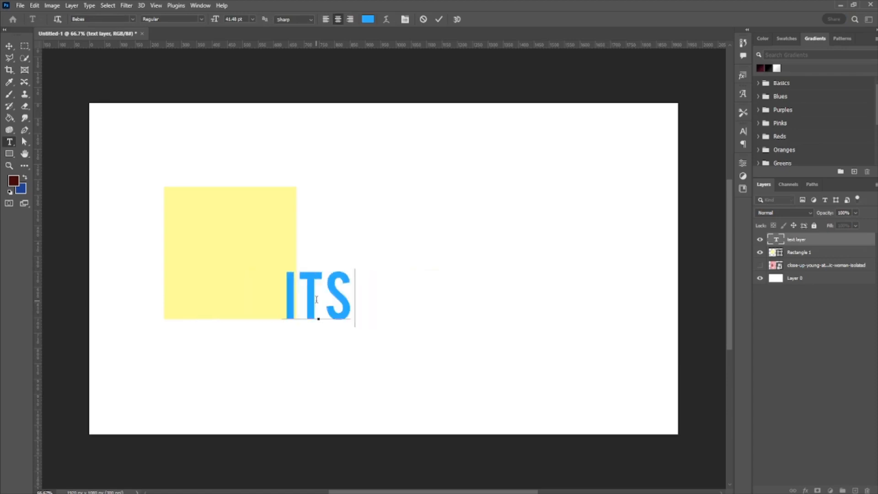
text( FRID)
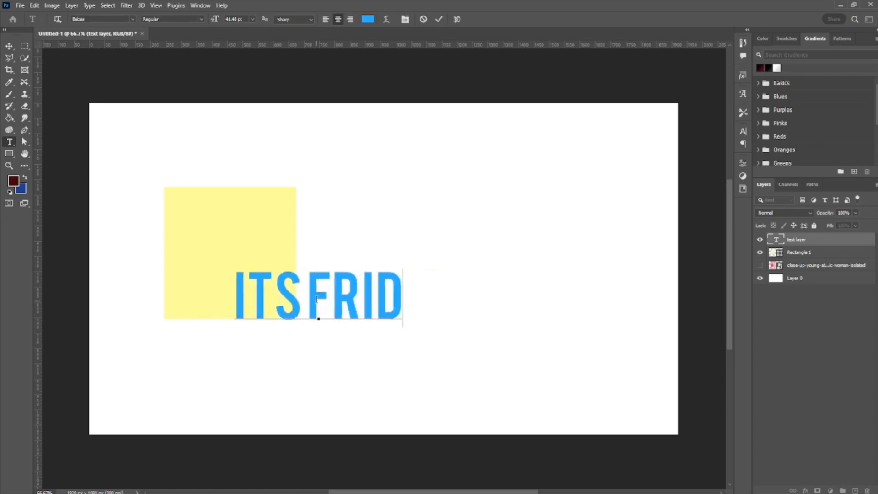
text(AY)
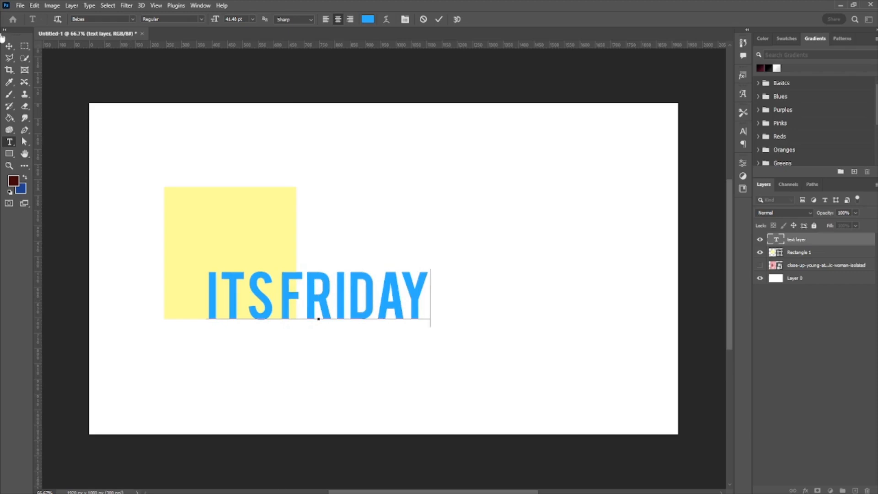
click(10, 46)
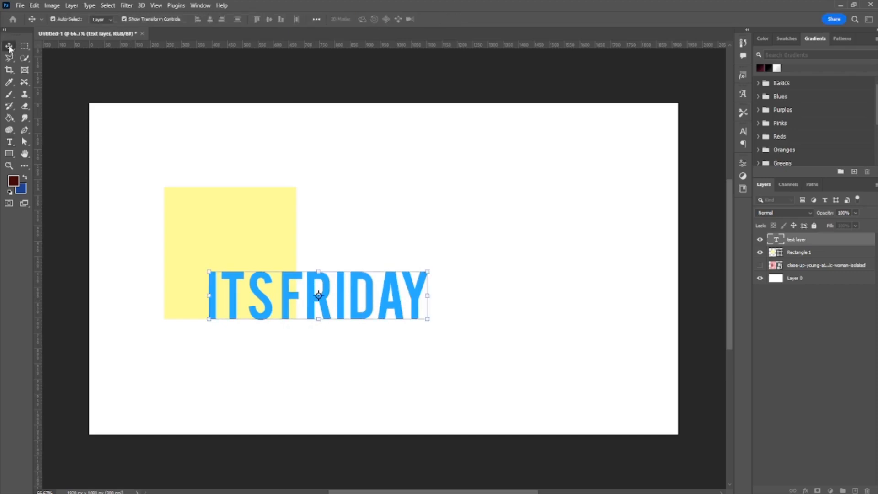
Correct the text to "IT'S FRIDAY" with an apostrophe and a wider word gap, and shift it slightly right.
key(t)
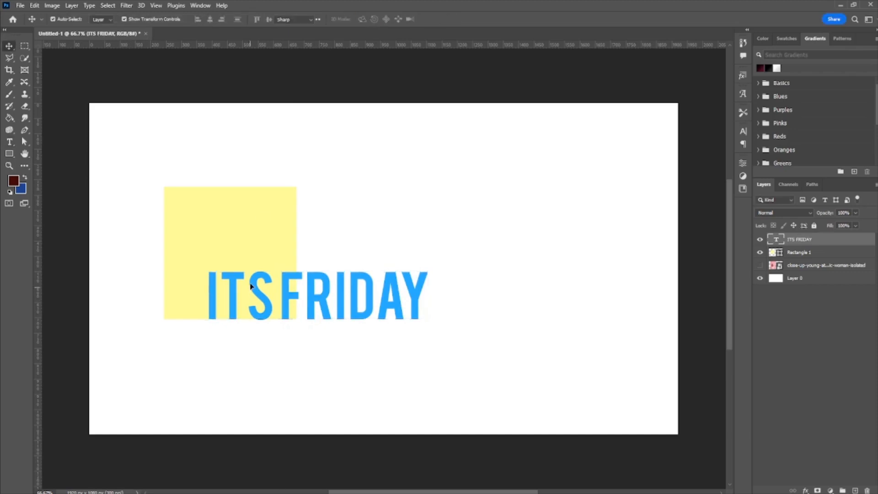
double_click(250, 281)
click(250, 280)
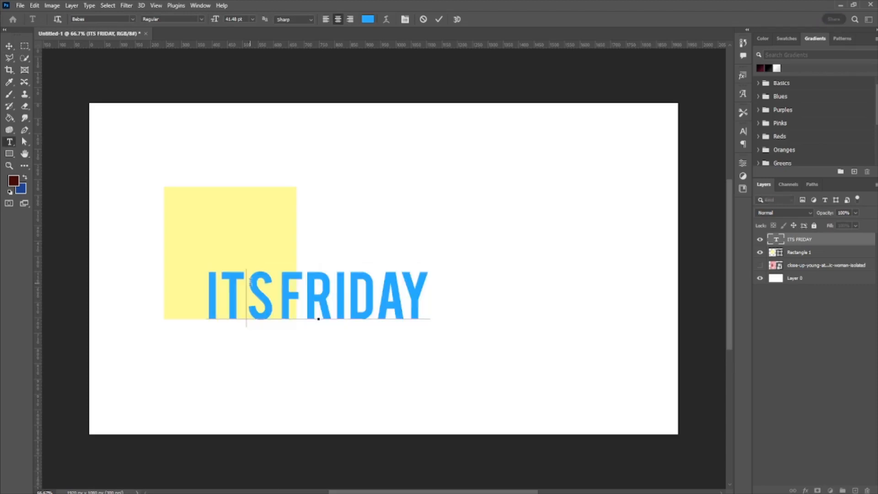
text(')
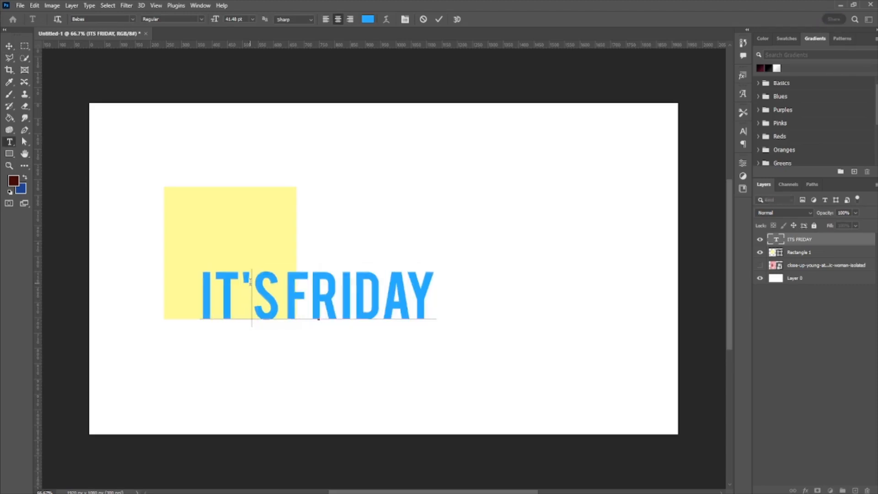
click(283, 295)
key(Left)
click(9, 46)
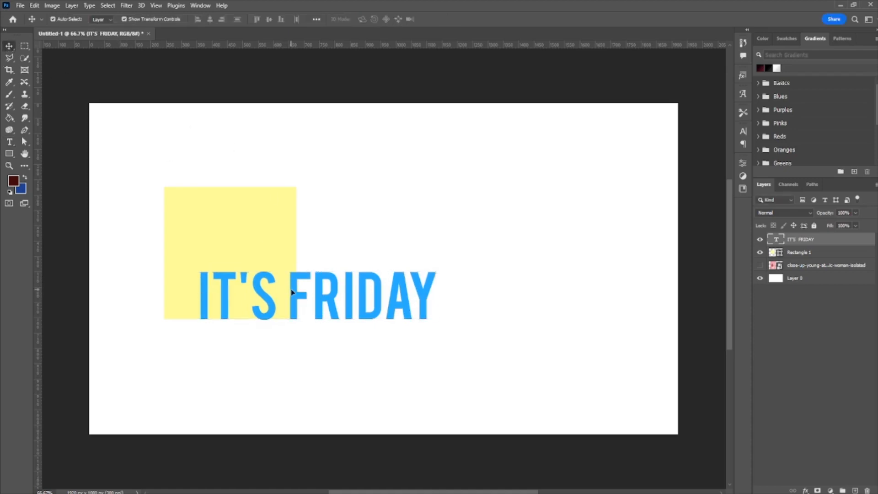
drag(291, 292, 303, 294)
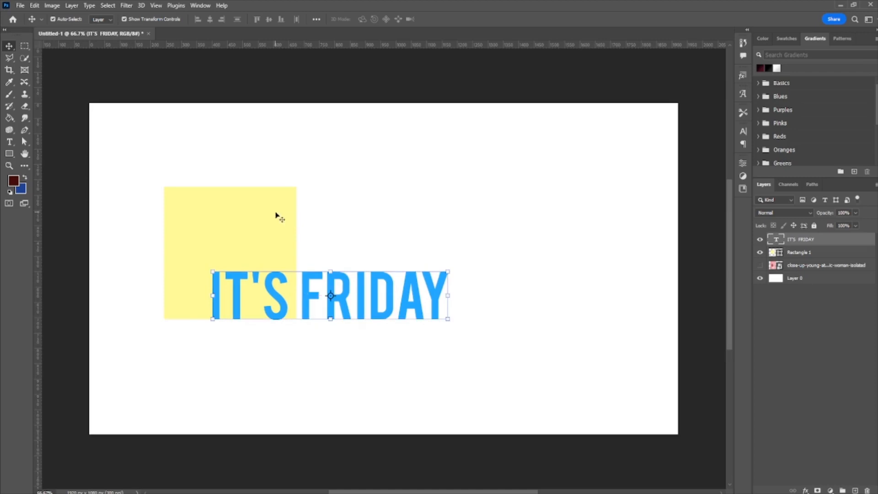
Make the hidden photo layer of the woman on the pink background visible.
click(280, 216)
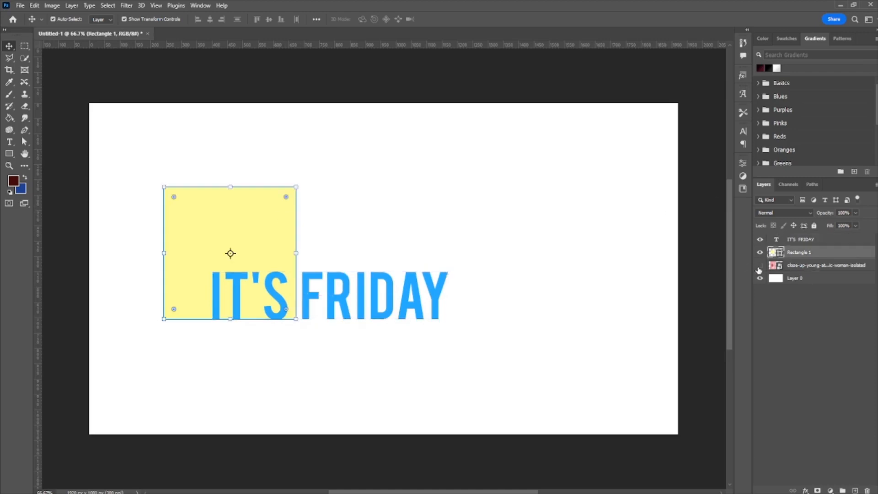
click(805, 270)
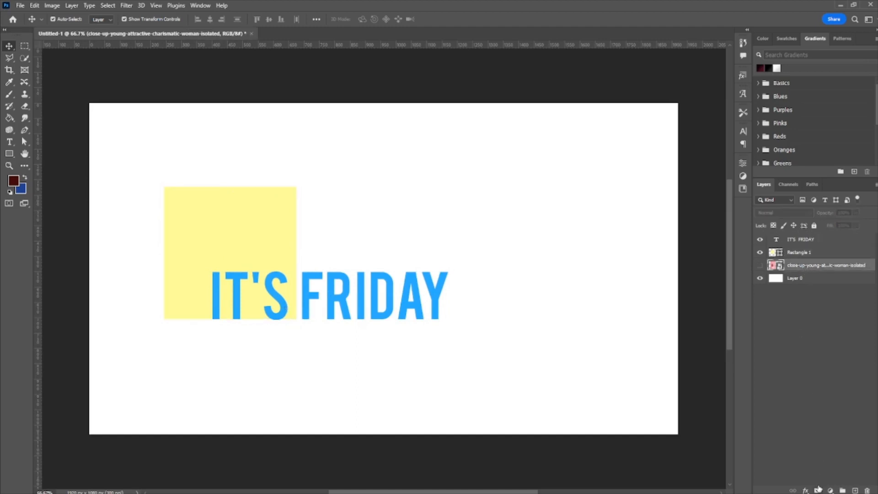
click(760, 266)
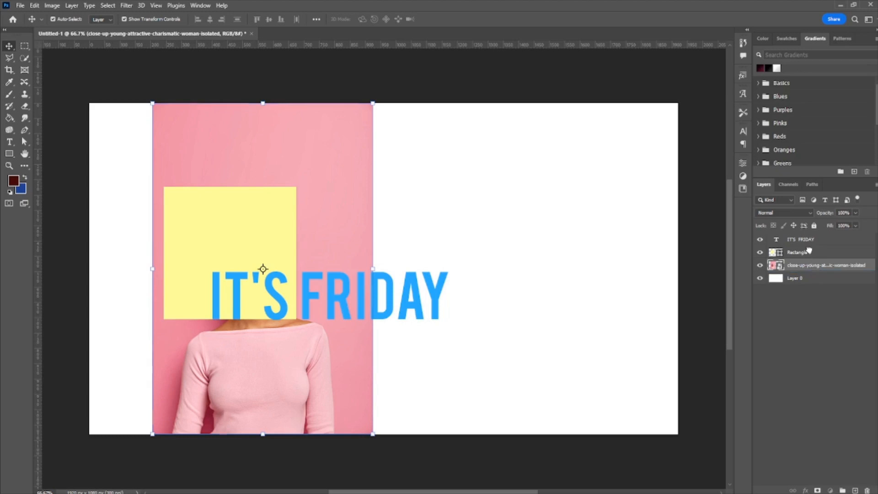
Move the woman photo layer above Rectangle 1 and shift the photo to the right half of the canvas.
click(810, 250)
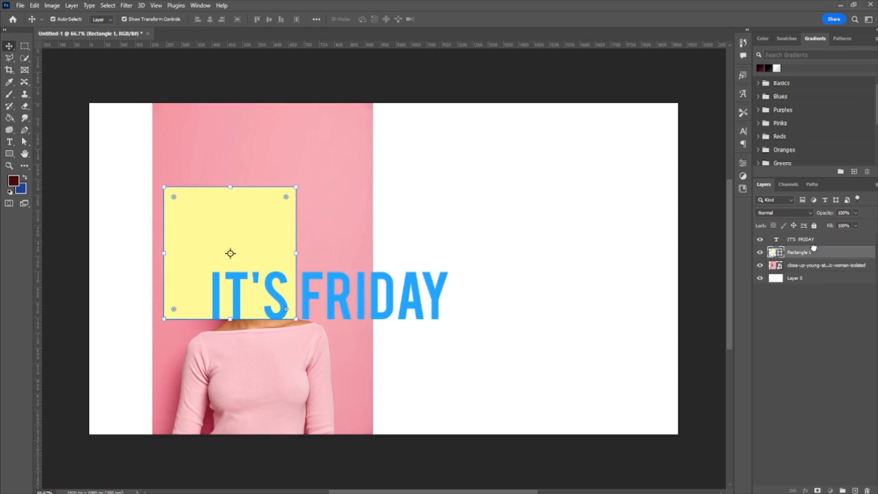
drag(814, 265, 814, 250)
drag(316, 169, 542, 183)
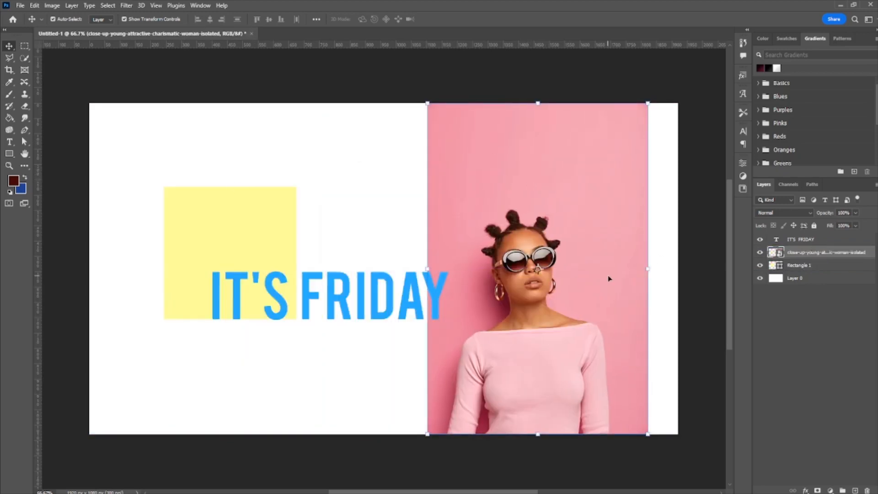
Move the woman photo over the yellow square, add a layer mask to it and undo the mask.
drag(574, 247, 272, 207)
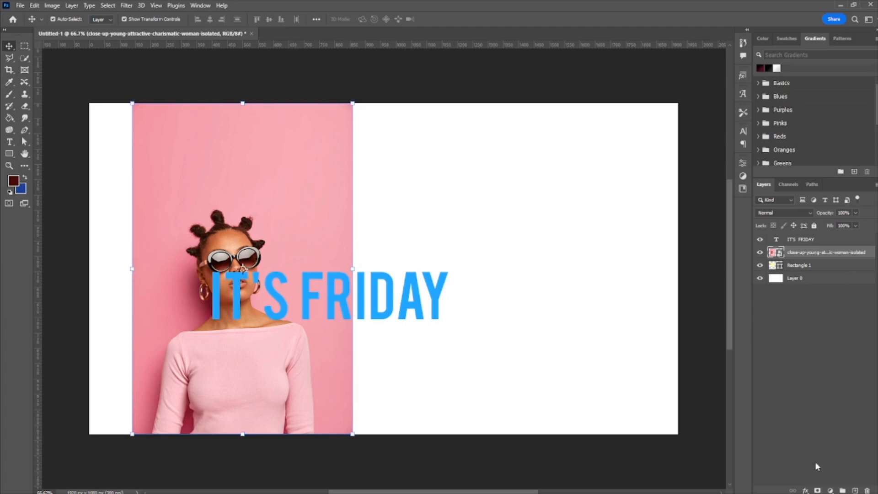
click(818, 491)
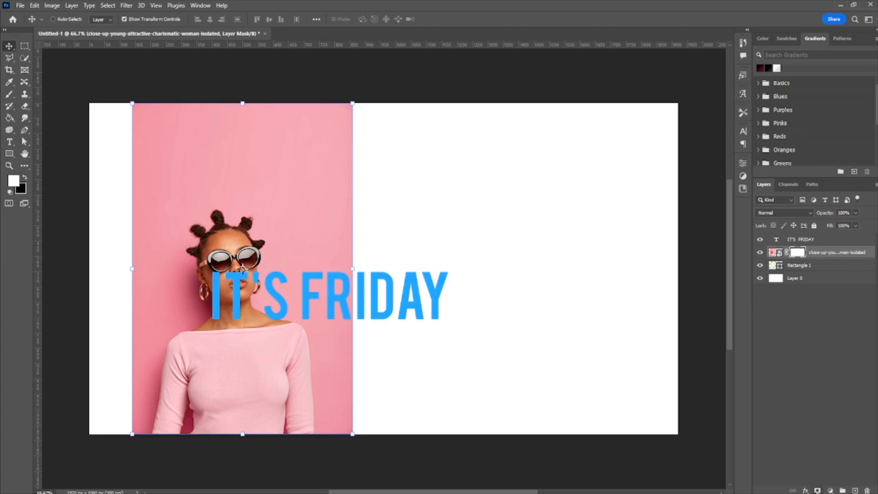
key(ctrl+z)
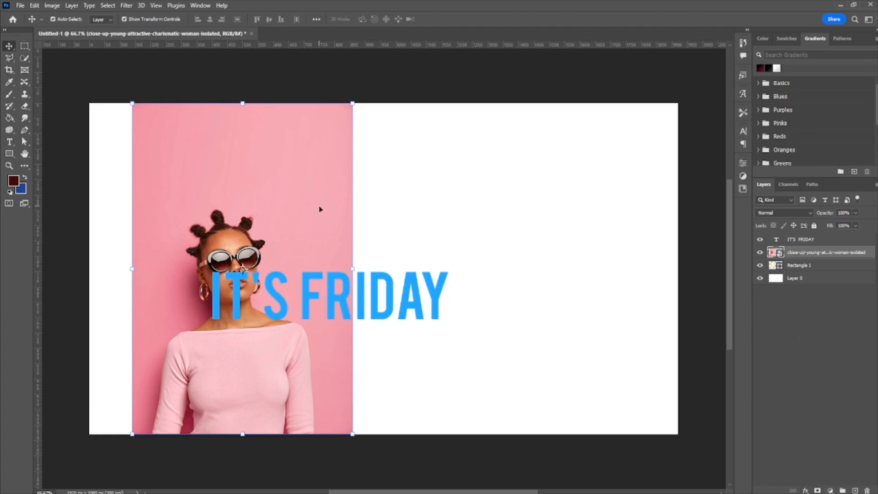
Move the woman photo off the yellow square, back to the canvas's right half with its edge under the text.
drag(276, 200, 558, 215)
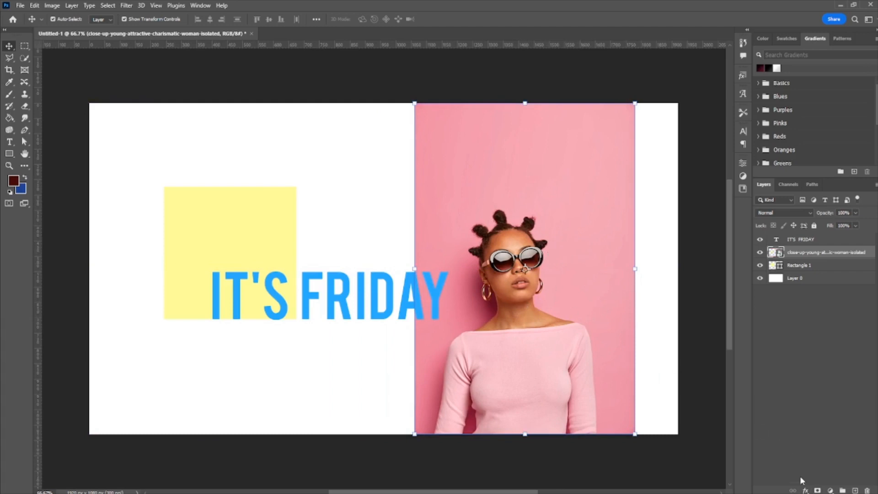
Add a layer mask to the woman photo and reduce the Eraser brush size to 200.
click(818, 490)
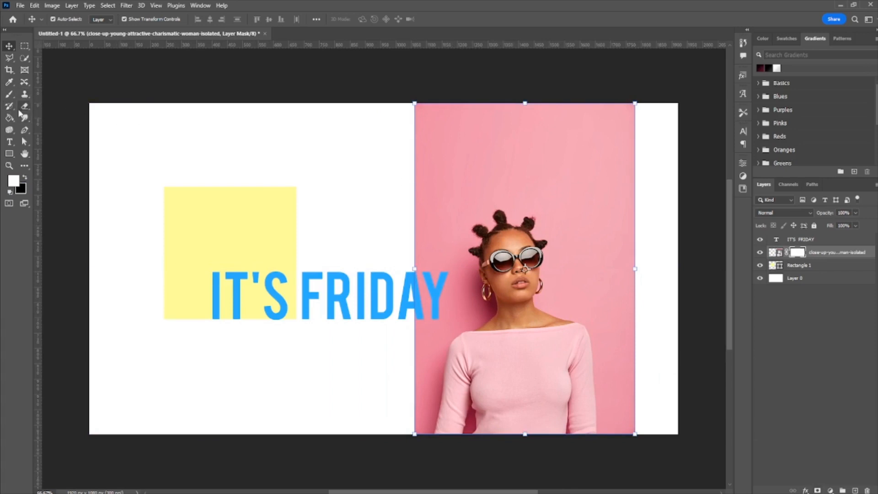
click(25, 106)
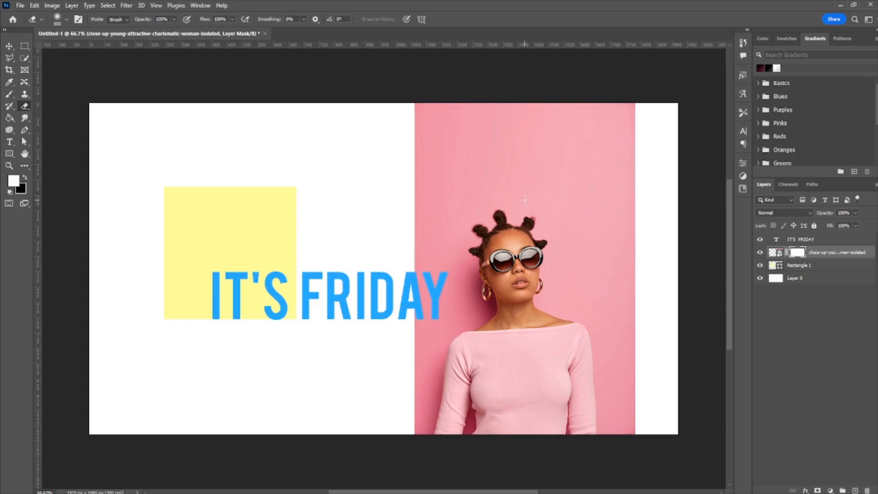
key(bracketleft)
key(bracketleft)
key(bracketleft)
key(bracketleft)
key(bracketleft)
key(bracketleft)
key(bracketleft)
Erase the pink background above and on both sides of the woman's head on the photo's layer mask.
mouse_move(561, 160)
mouse_down()
mouse_move(621, 206)
mouse_move(513, 145)
mouse_move(598, 114)
mouse_move(637, 153)
mouse_move(651, 206)
mouse_move(647, 271)
mouse_move(618, 271)
mouse_move(653, 447)
mouse_move(610, 393)
mouse_up()
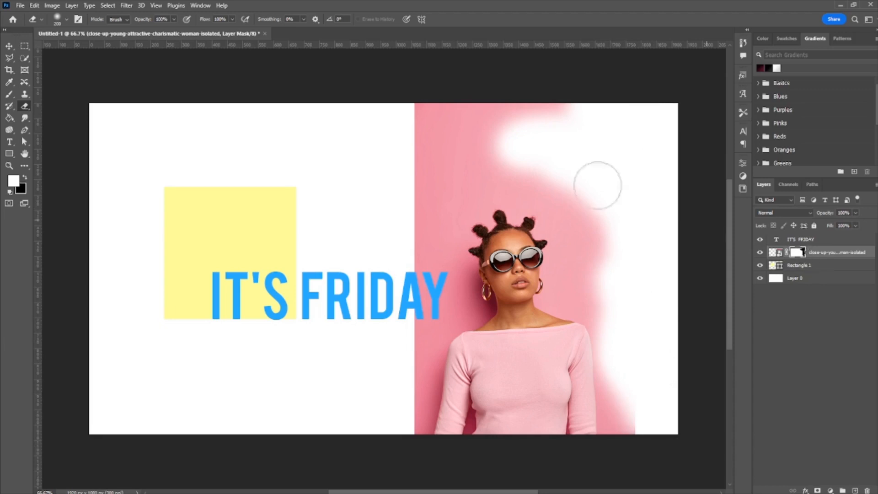
mouse_move(443, 92)
mouse_down()
mouse_move(457, 149)
mouse_move(434, 109)
mouse_move(443, 109)
mouse_move(408, 154)
mouse_move(524, 155)
mouse_move(495, 147)
mouse_up()
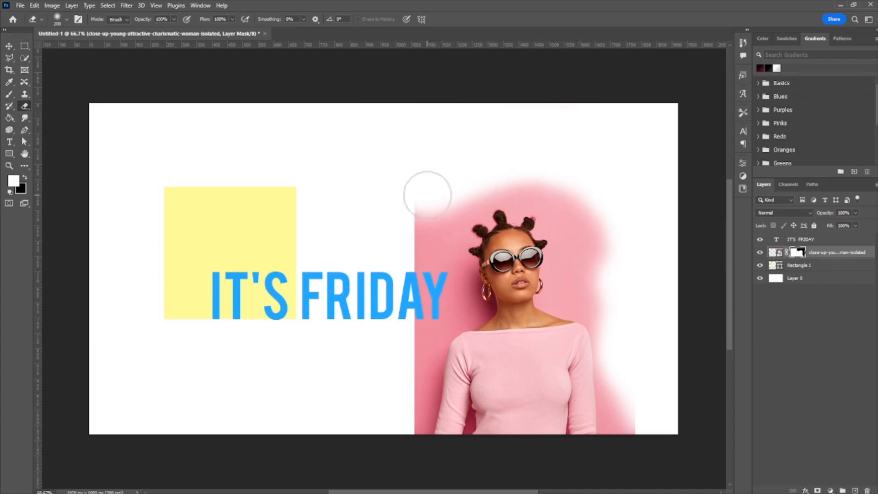
mouse_move(398, 236)
mouse_down()
mouse_move(398, 296)
mouse_move(403, 119)
mouse_move(399, 262)
mouse_up()
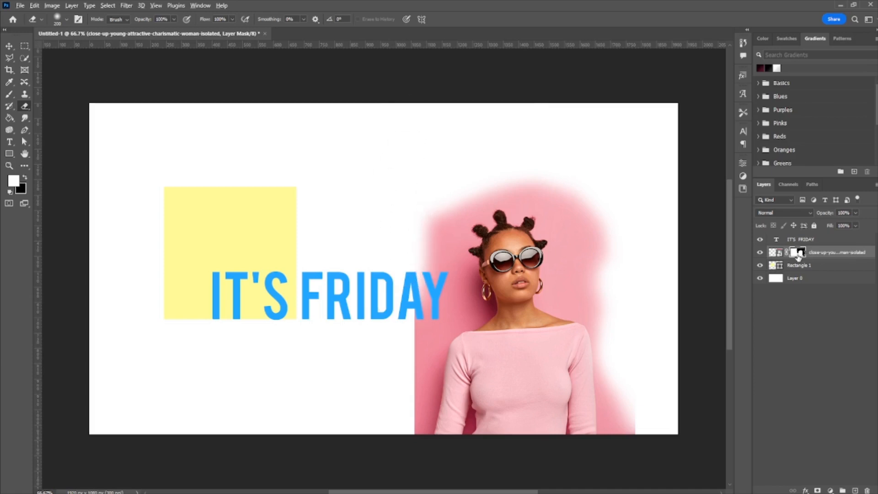
View the woman photo's layer mask on its own, delete the mask and return to the Move tool.
alt+click(799, 255)
alt+click(799, 258)
click(774, 252)
click(797, 252)
key(Delete)
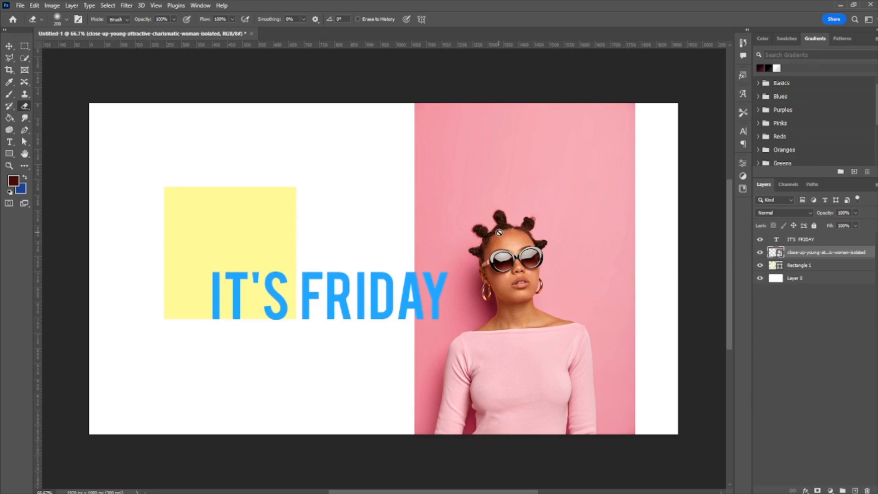
click(9, 46)
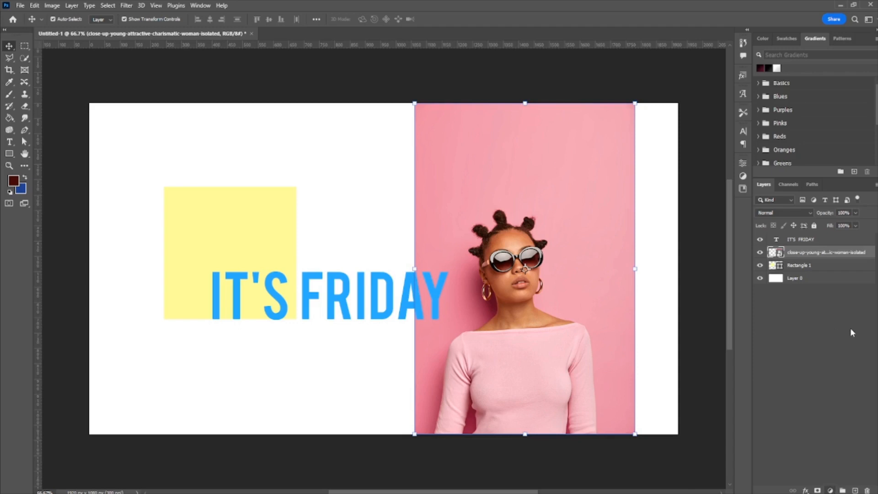
Add a solid color fill layer in bright red above the woman photo.
click(825, 326)
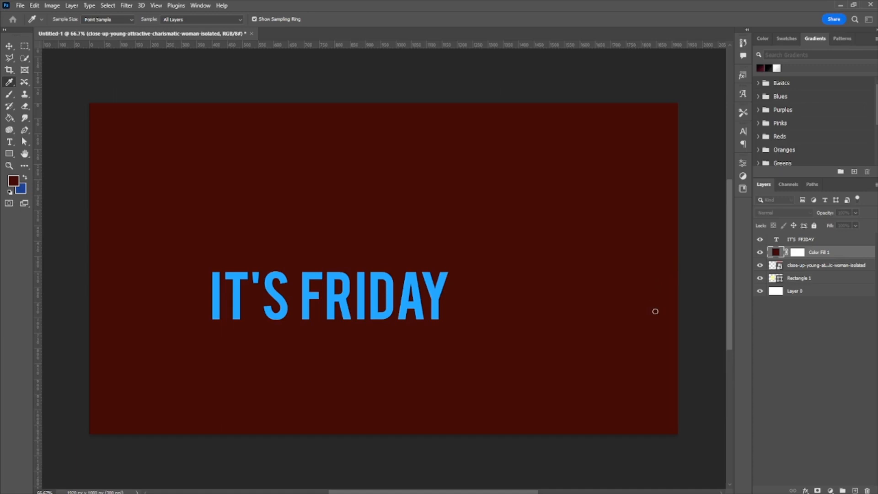
drag(654, 310, 769, 244)
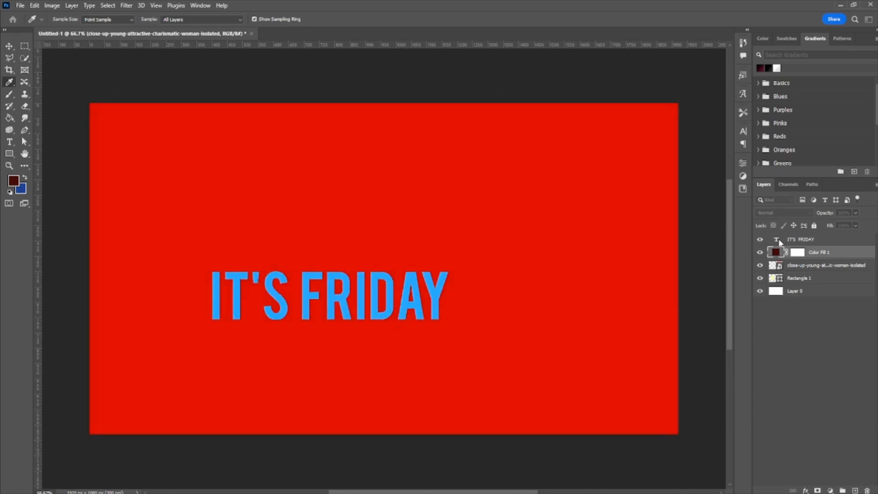
key(Return)
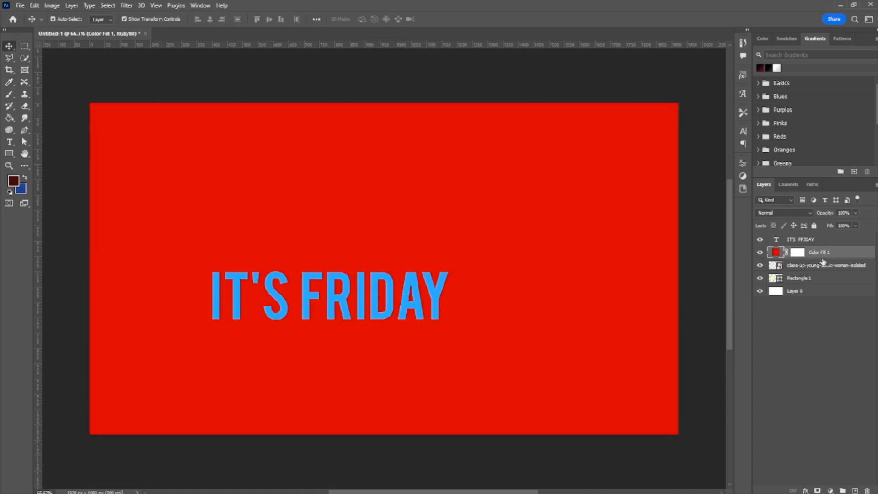
Place the woman photo layer above the red color fill, hide the fill and delete it.
click(822, 267)
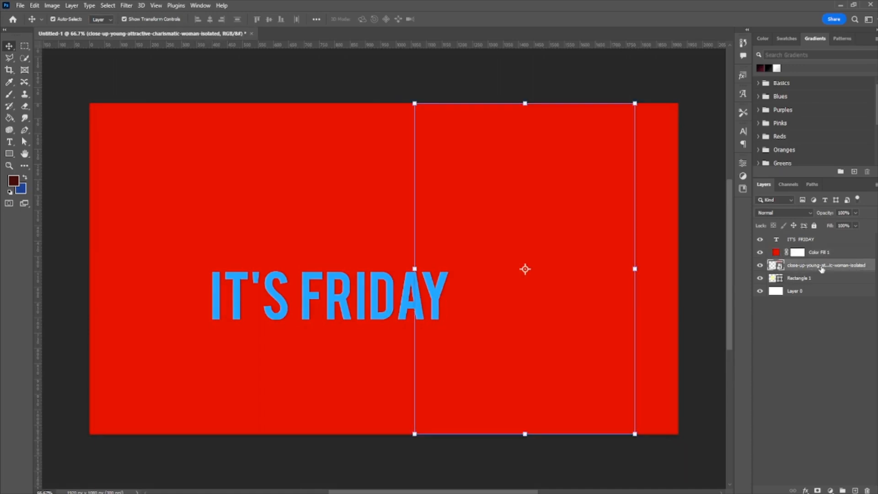
drag(822, 269, 831, 247)
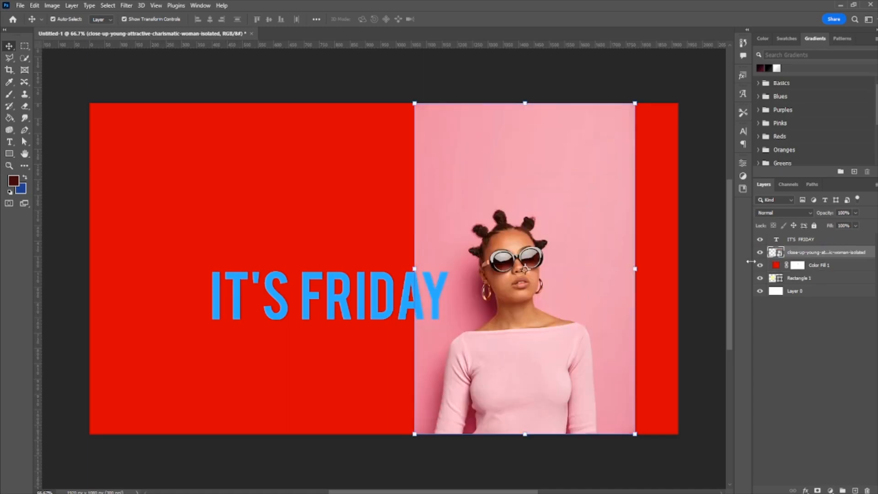
click(760, 266)
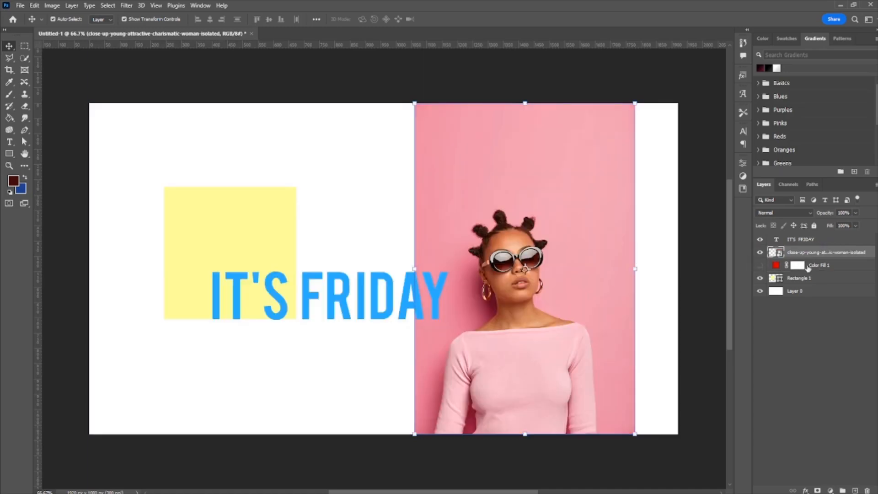
click(838, 267)
key(Delete)
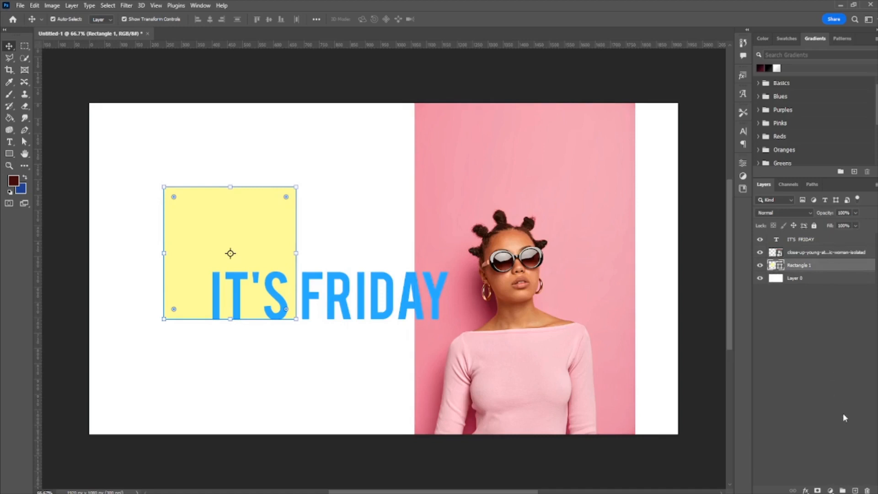
Try a gradient fill layer above Rectangle 1, fading from dark red to transparent.
click(840, 332)
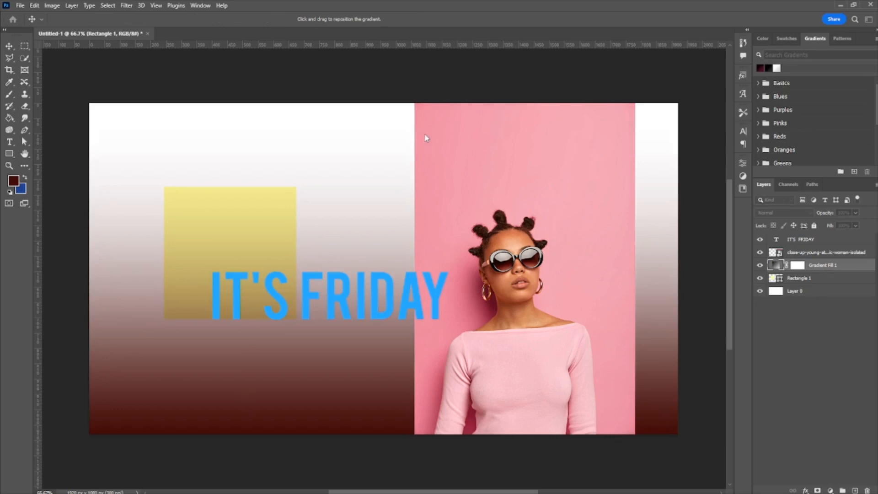
key(i)
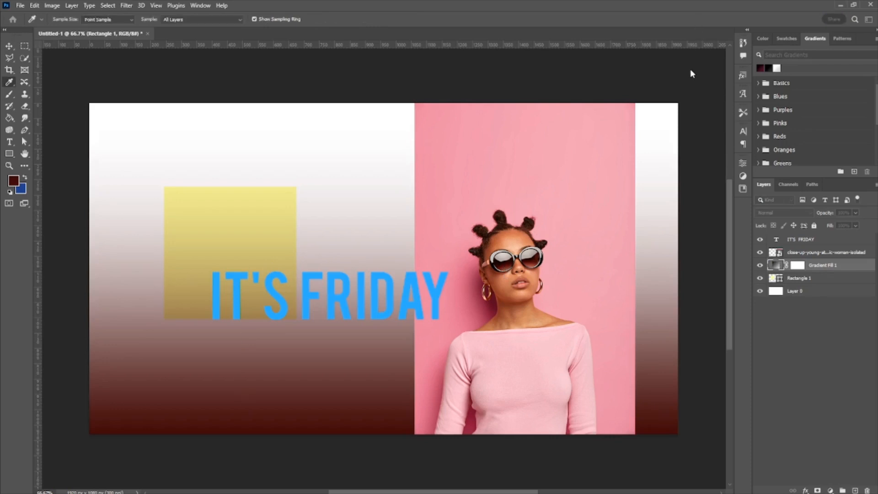
key(v)
click(506, 110)
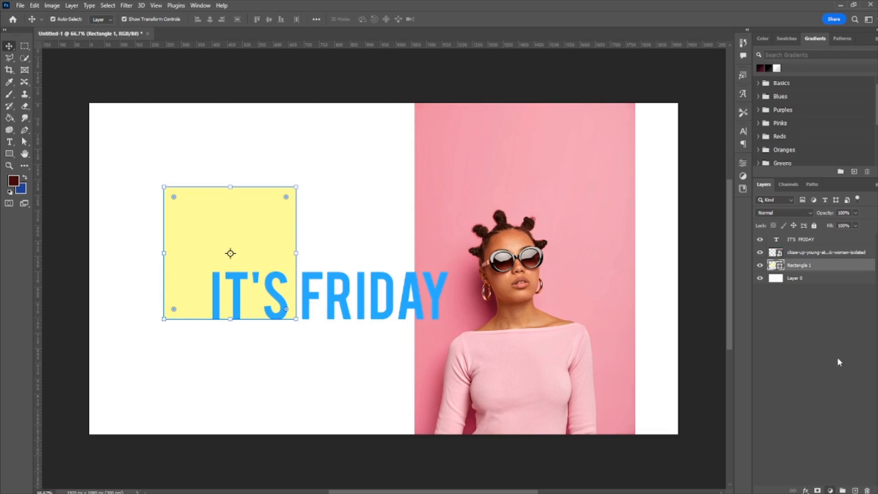
Add a Brightness/Contrast adjustment layer directly above Rectangle 1 and raise its brightness so the yellow square lightens.
click(830, 491)
click(807, 284)
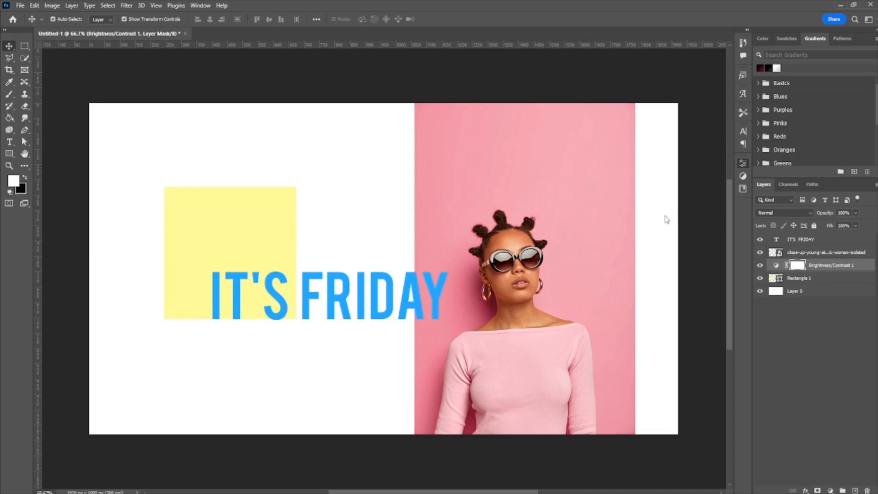
drag(688, 215, 705, 226)
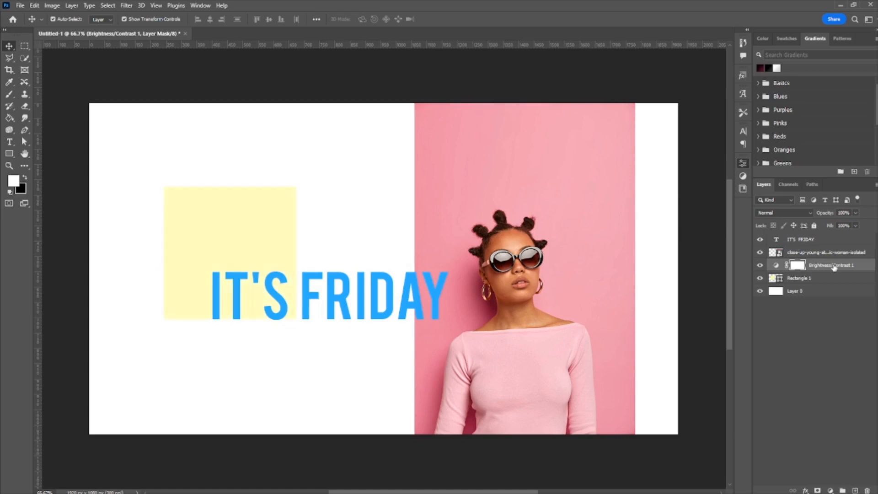
Try the Brightness/Contrast layer at the top of the layer stack, and return it to directly above Rectangle 1.
drag(834, 268, 837, 237)
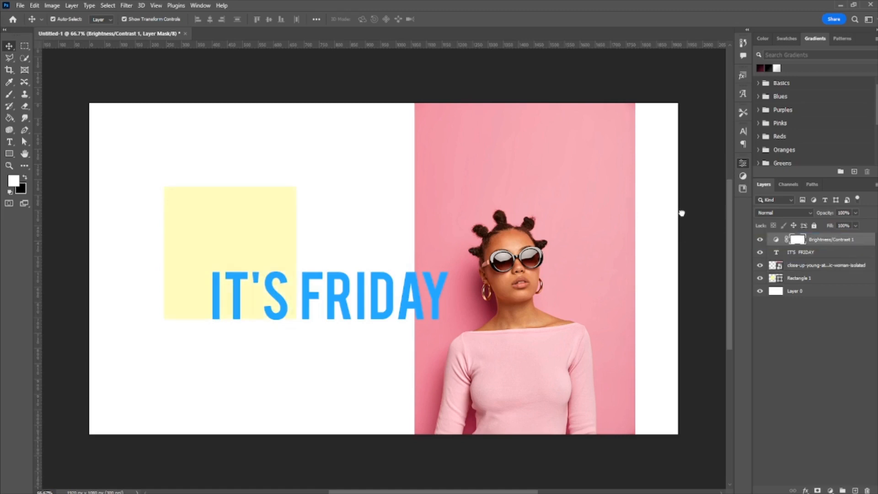
drag(681, 213, 681, 235)
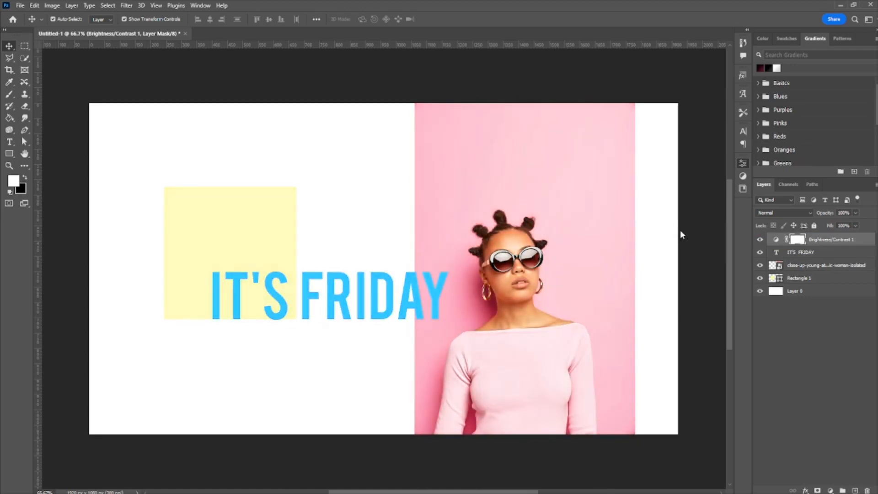
click(720, 163)
drag(777, 242, 787, 272)
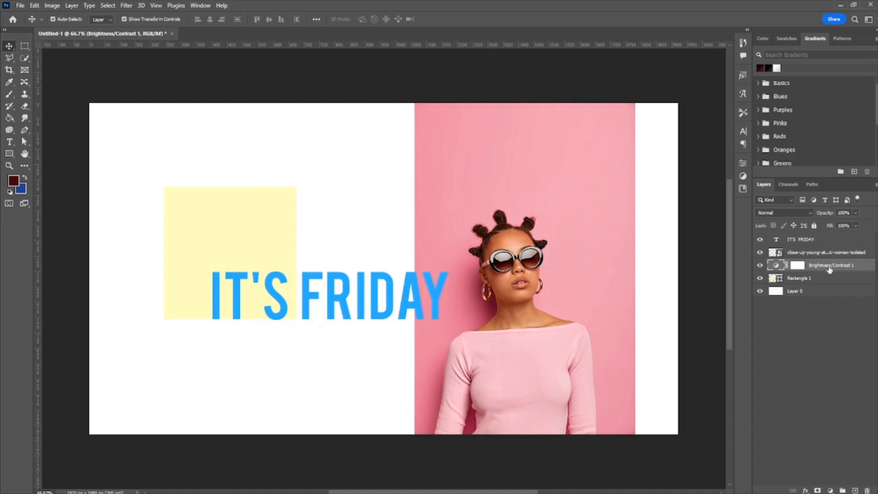
key(Delete)
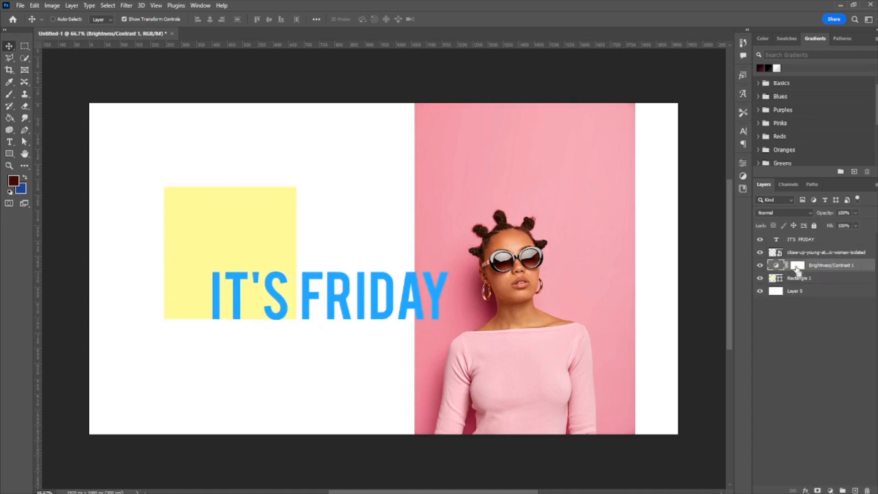
key(ctrl+z)
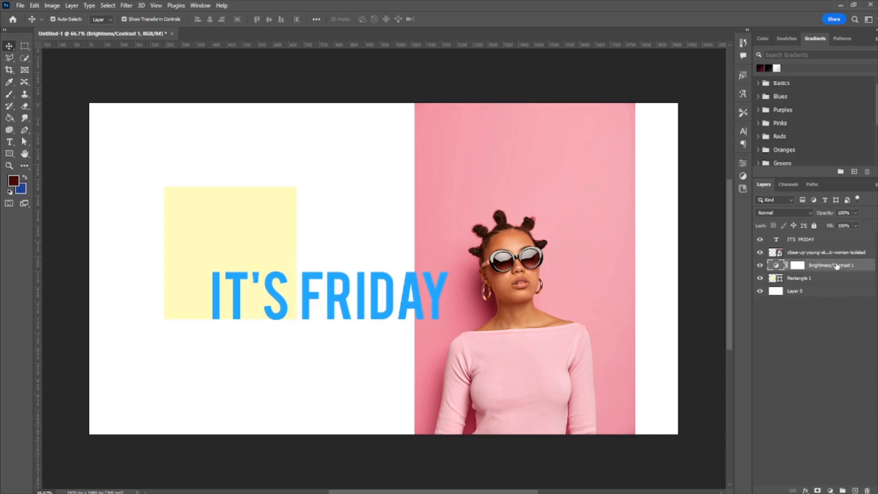
Move the Brightness/Contrast layer directly above the woman photo and clip it to that photo.
drag(836, 267, 833, 250)
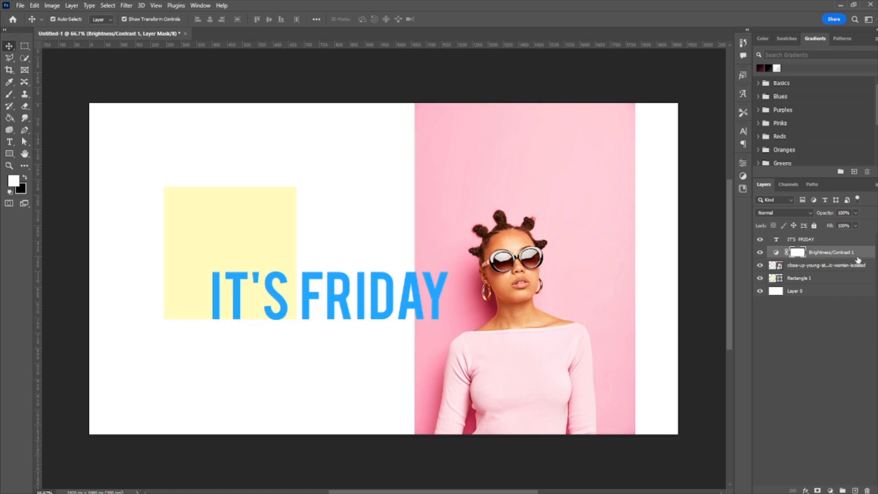
alt+click(817, 257)
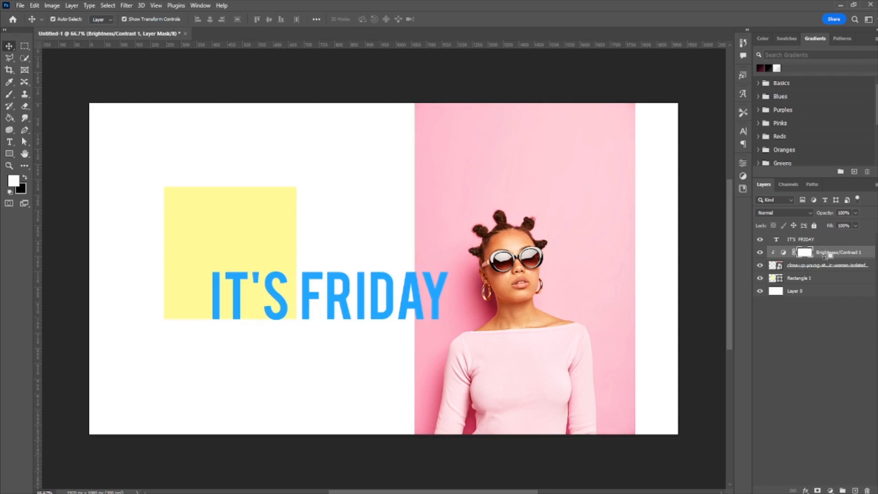
alt+click(825, 257)
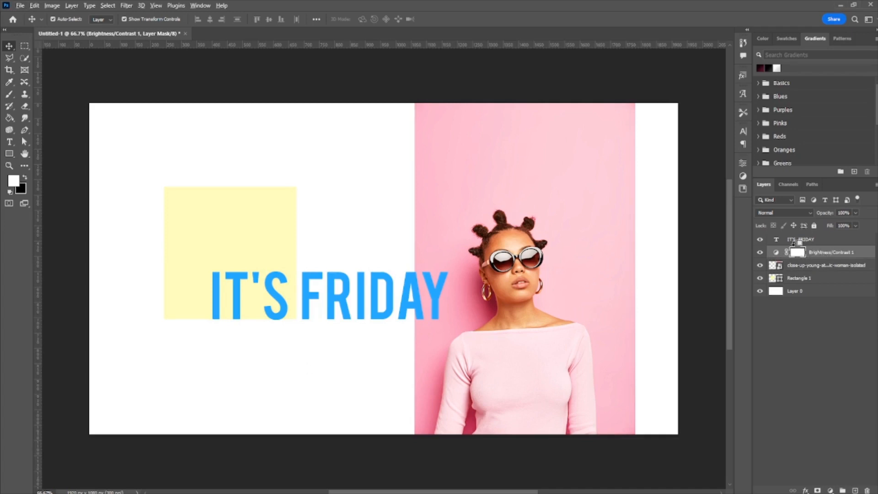
alt+click(815, 258)
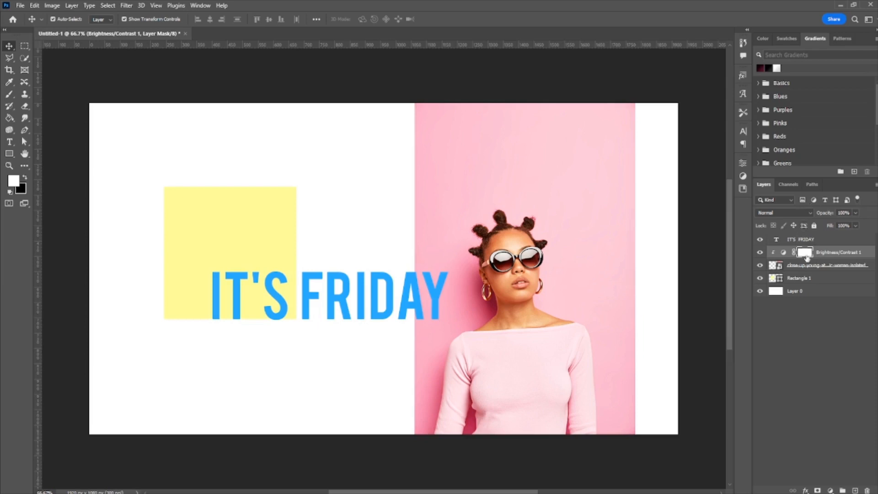
Add a Curves adjustment layer at the top of the layer stack and bend its curve to deepen the colors.
drag(796, 280, 811, 247)
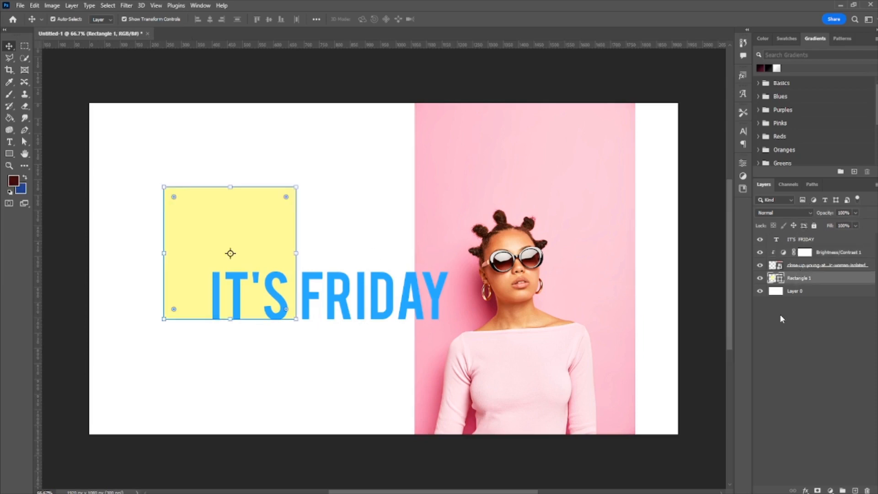
click(844, 254)
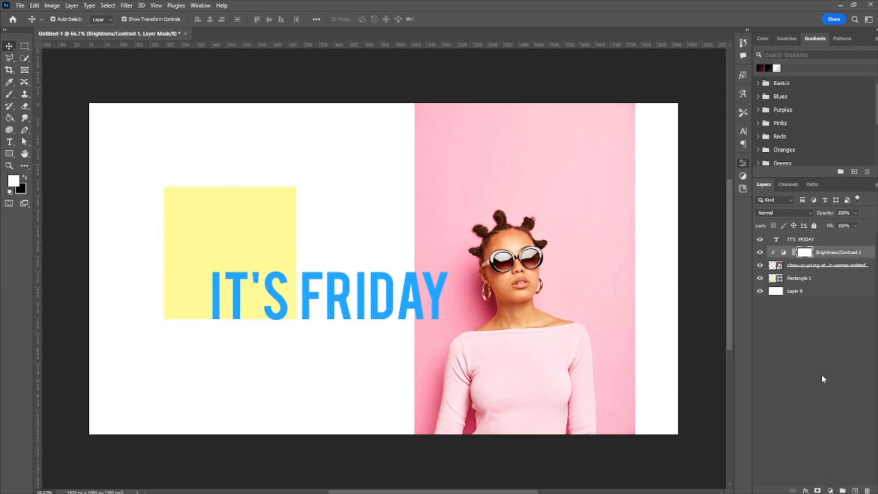
click(646, 215)
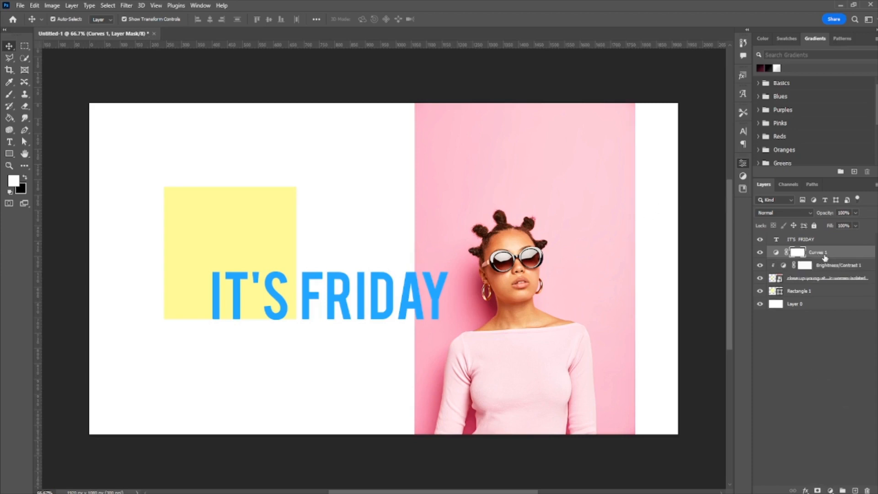
drag(825, 256, 826, 240)
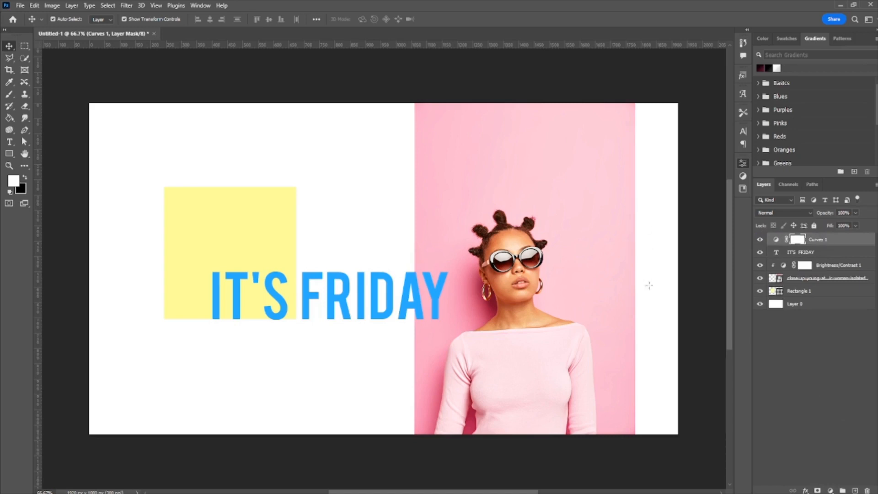
drag(642, 279, 660, 281)
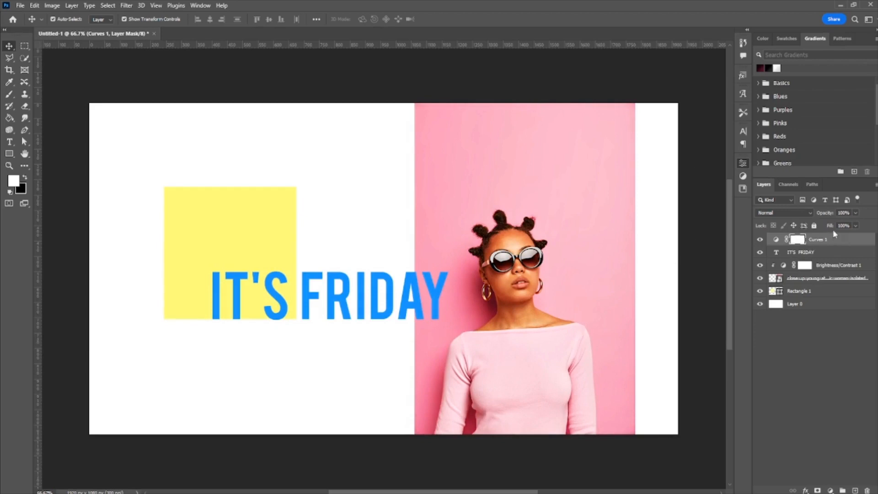
Move the Curves layer below the IT'S FRIDAY text and clip it to the woman photo with the Brightness/Contrast layer.
drag(824, 246, 820, 261)
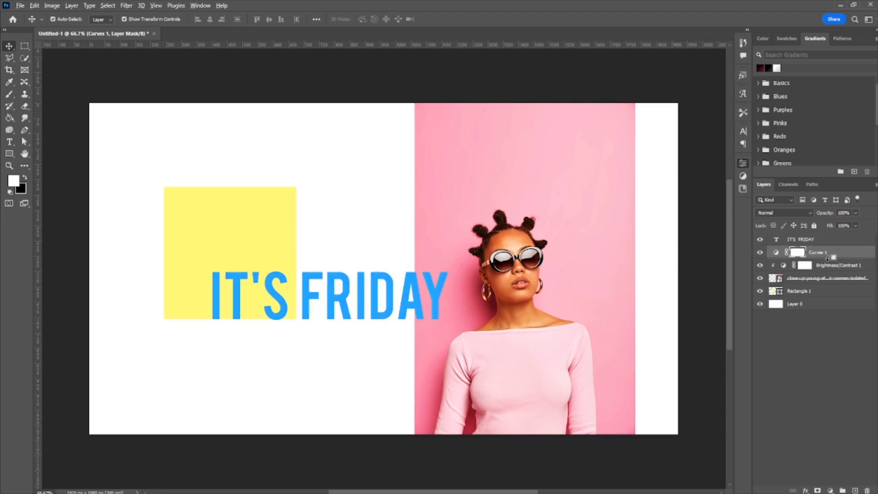
alt+click(827, 258)
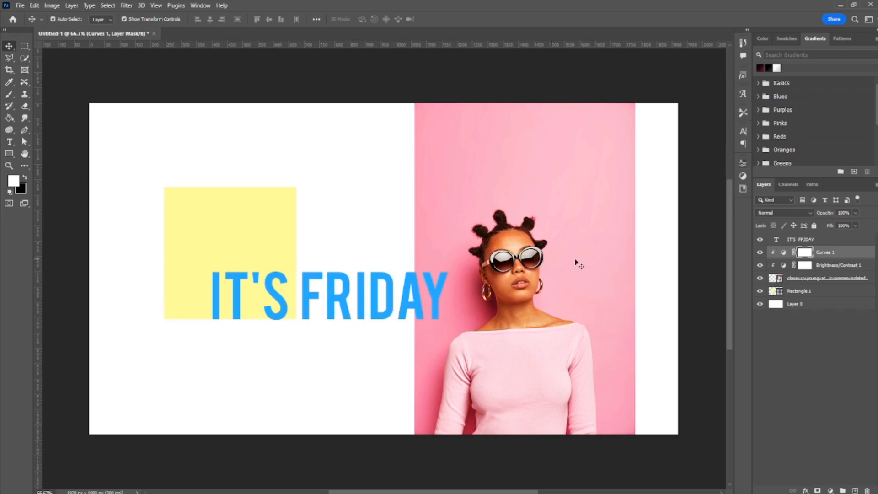
Remove the Curves and Brightness/Contrast adjustment layers from the woman photo.
shift+click(839, 265)
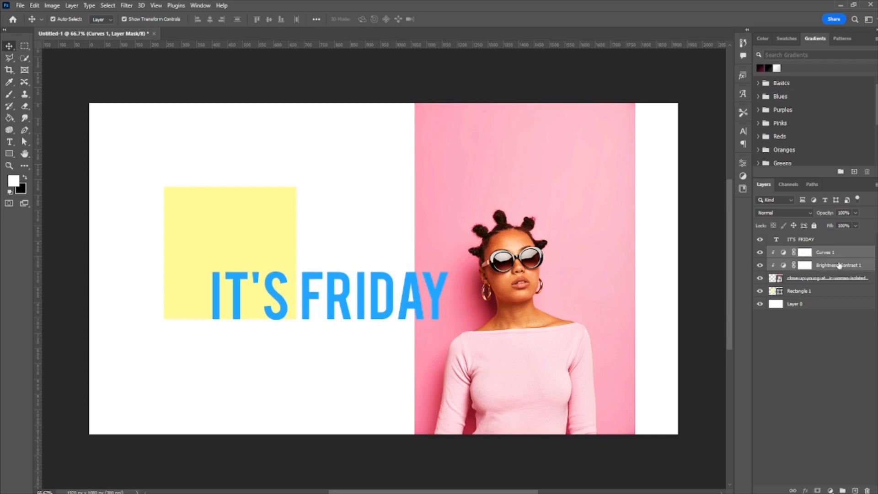
key(ctrl+e)
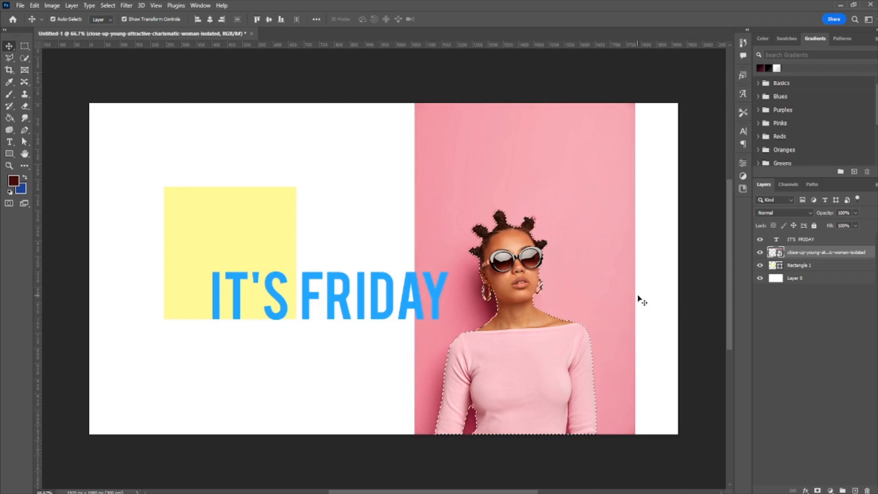
Mask the woman photo with the selection around her figure and move the cutout slightly up and toward the canvas's right edge.
click(818, 490)
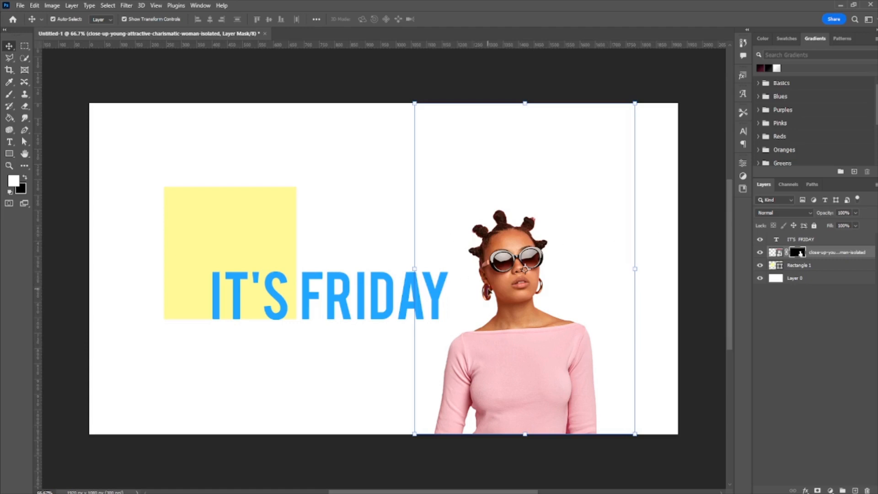
drag(507, 241, 420, 227)
drag(640, 243, 539, 210)
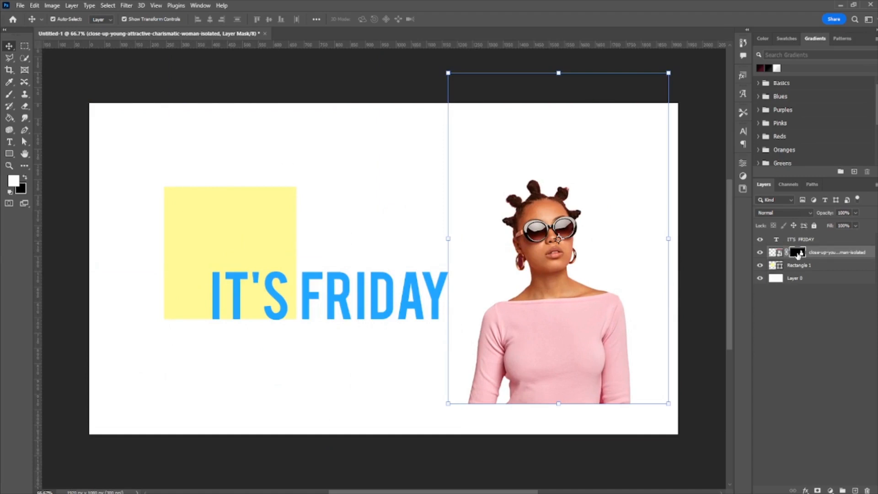
Refine the woman's layer mask around the hair and earrings with a smaller brush, and shift the mask edge slightly inward.
double_click(798, 254)
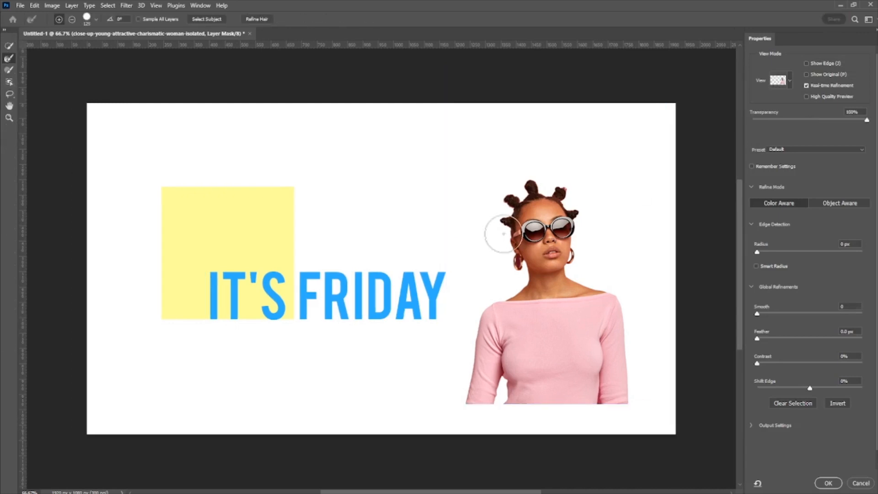
key(bracketleft)
key(bracketleft)
key(bracketleft)
key(bracketleft)
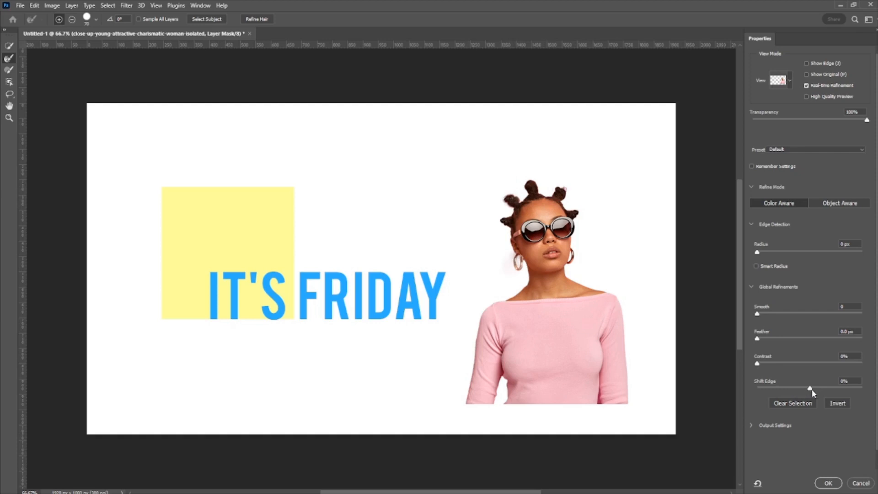
drag(810, 391, 798, 391)
click(827, 484)
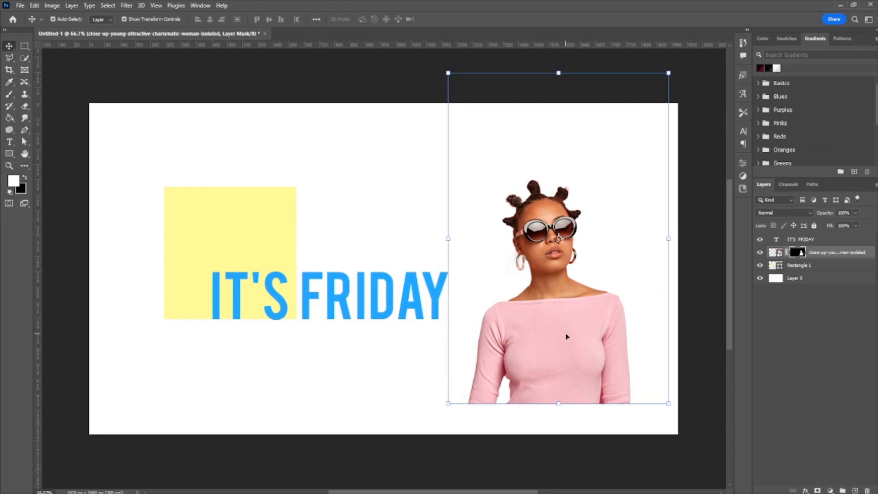
Clip the woman cutout to Rectangle 1 and position it so her lips sit at the yellow square's upper edge.
drag(566, 337, 243, 260)
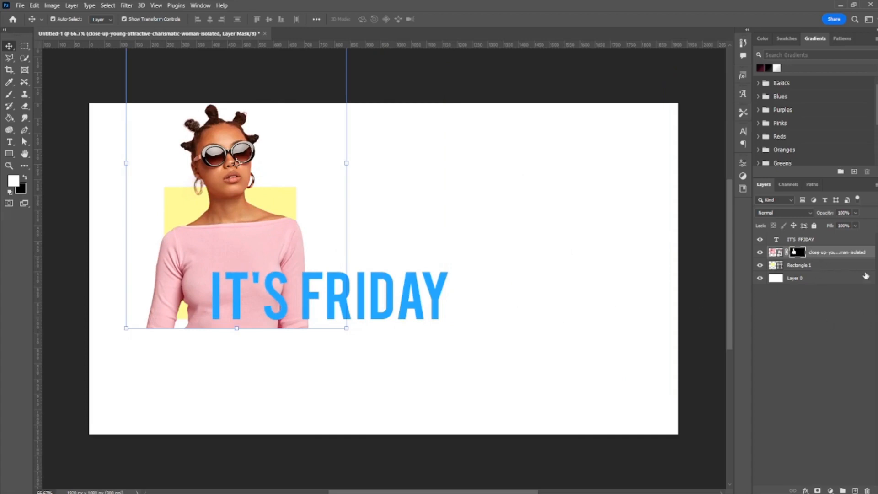
alt+click(822, 259)
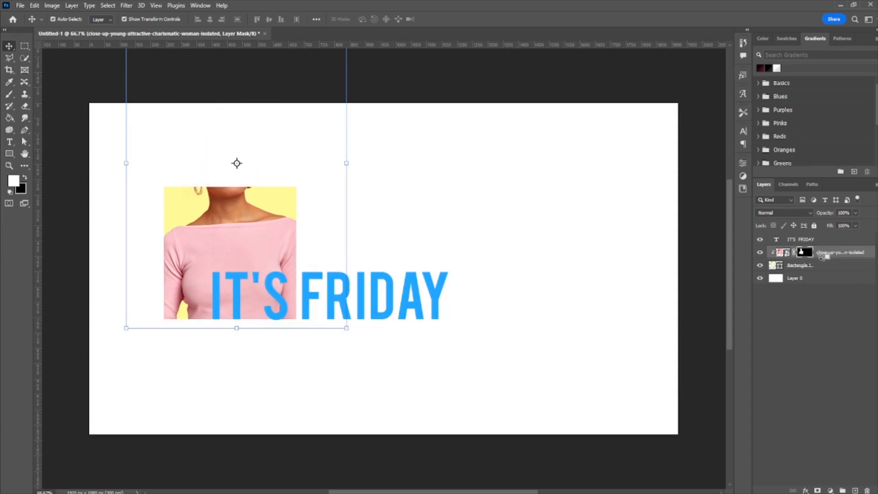
drag(208, 248, 241, 239)
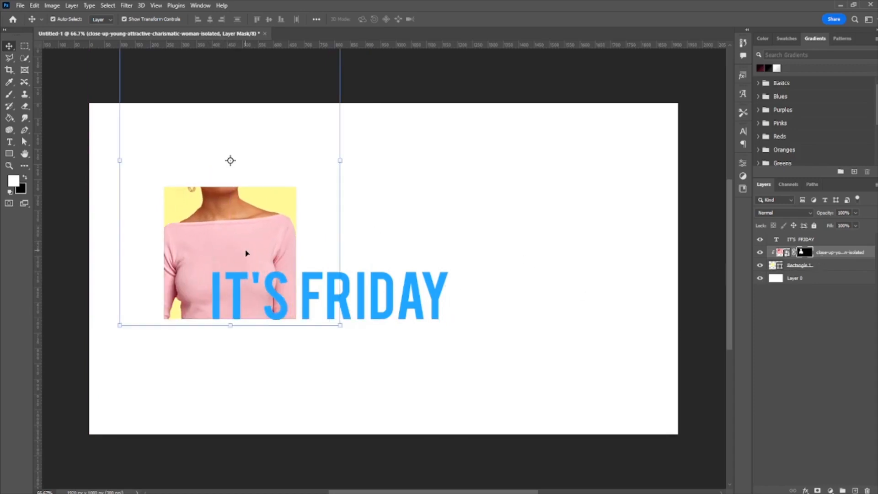
drag(254, 238, 269, 270)
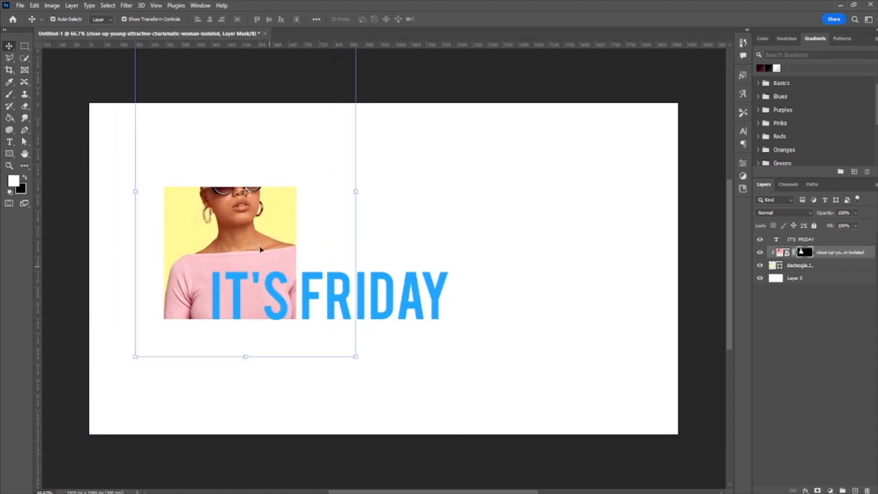
drag(240, 207, 230, 193)
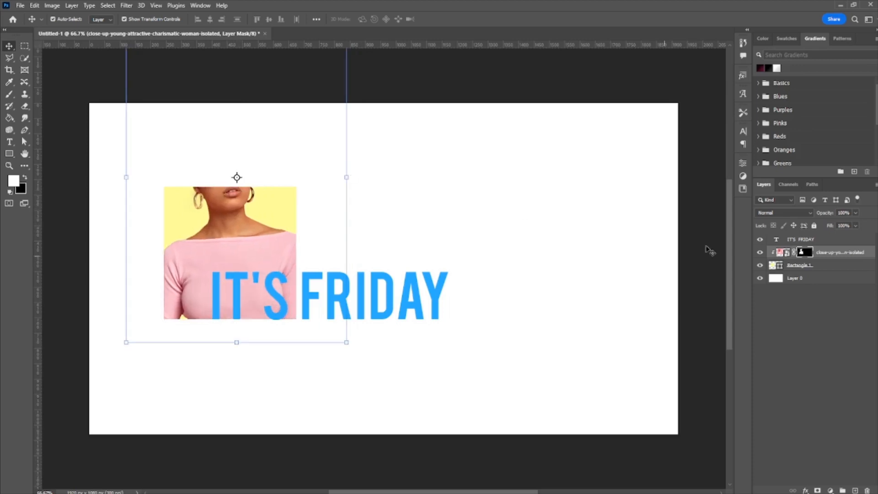
Duplicate the woman layer as an unclipped copy and erase the lower body from its mask so only the head extends beyond the square.
click(783, 253)
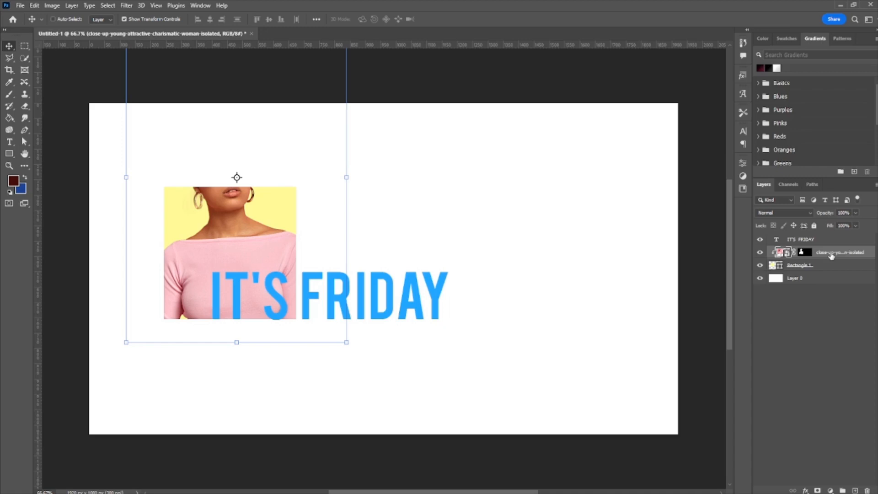
key(ctrl+j)
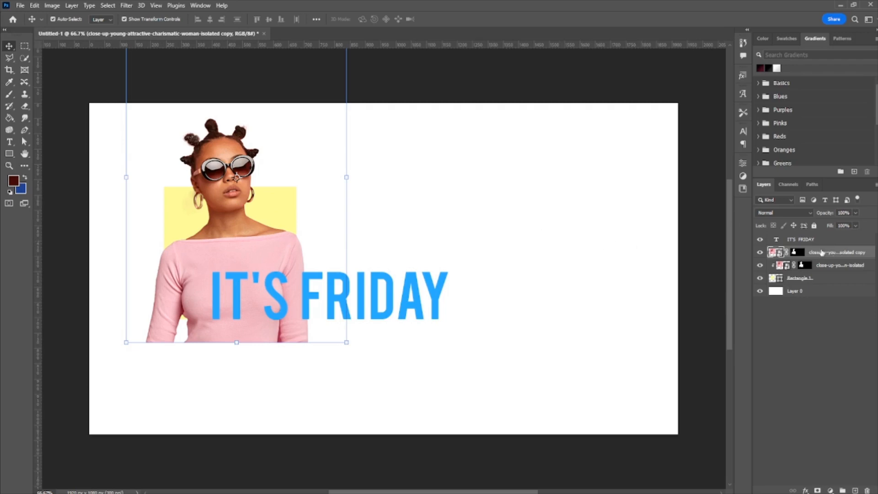
click(801, 253)
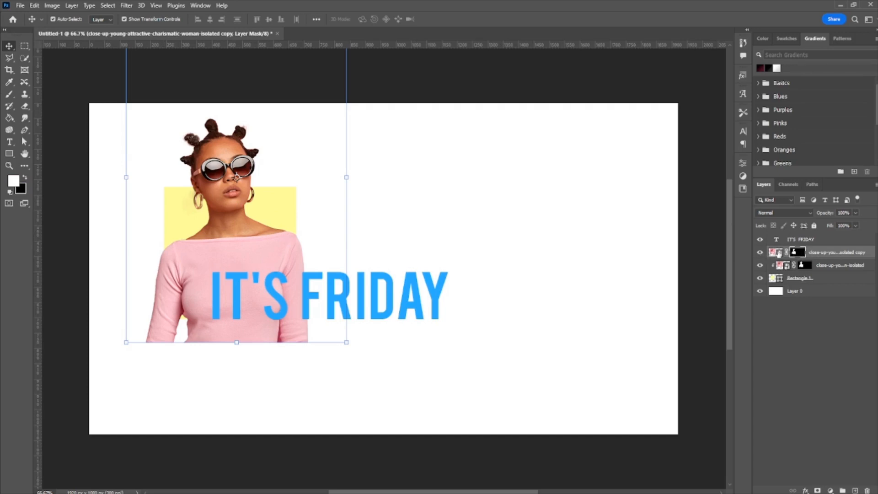
click(24, 106)
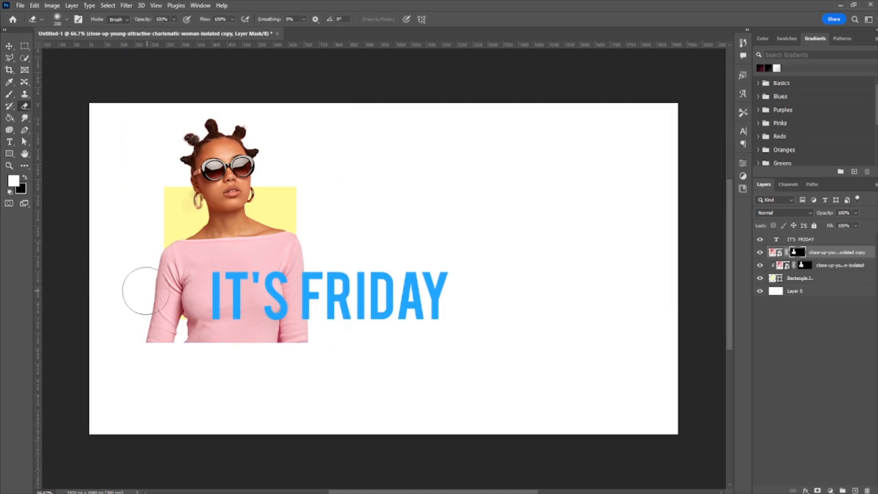
mouse_move(137, 294)
mouse_down()
mouse_move(302, 331)
mouse_move(125, 279)
mouse_move(149, 247)
mouse_move(149, 297)
mouse_move(323, 356)
mouse_move(297, 270)
mouse_move(303, 242)
mouse_move(291, 284)
mouse_up()
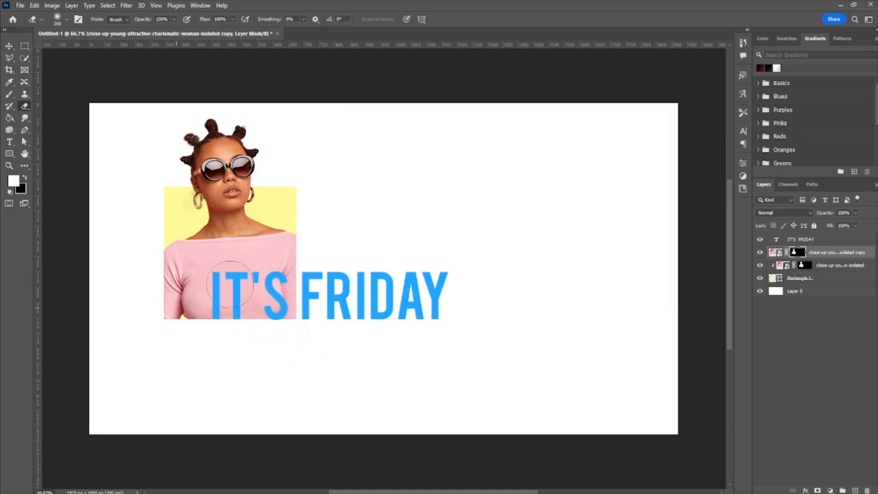
Select the text, both woman layers and the yellow square together and scale them up proportionally to about 117%.
click(9, 46)
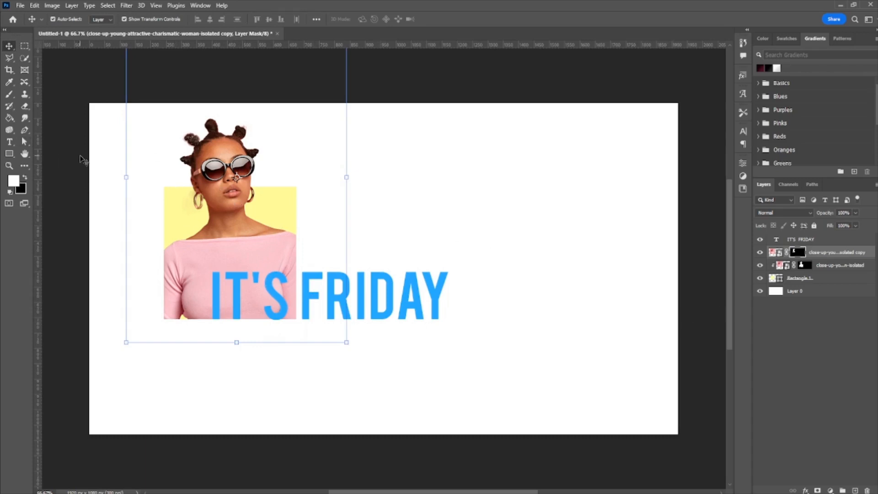
drag(81, 156, 586, 261)
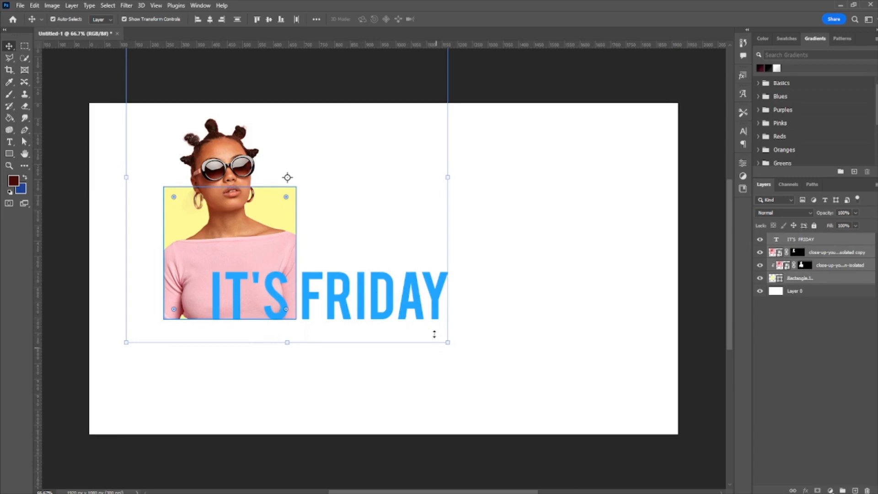
click(789, 185)
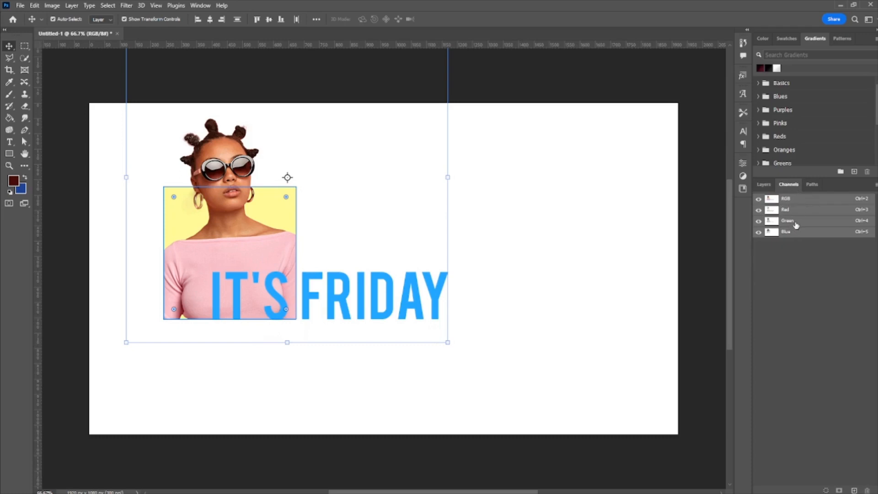
click(443, 342)
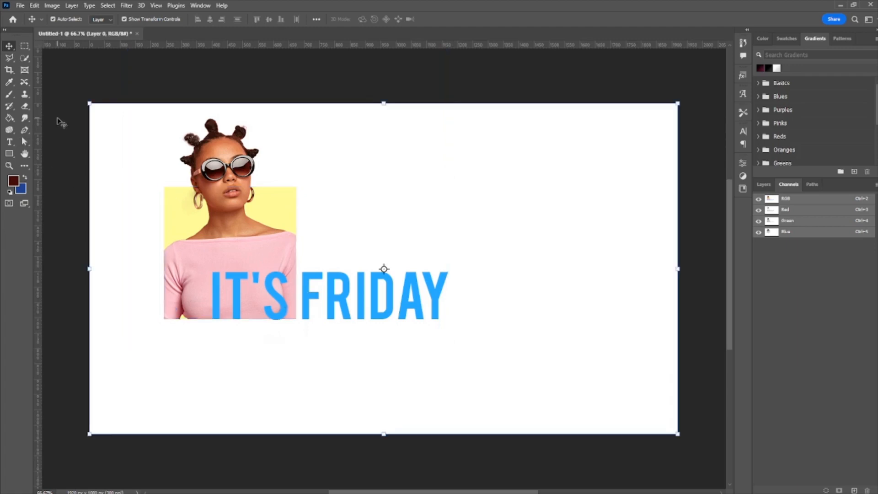
drag(57, 118, 495, 369)
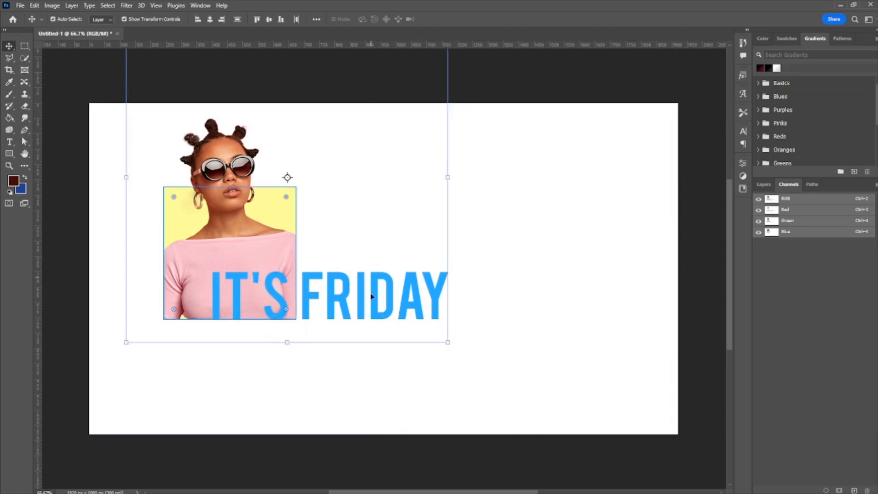
drag(449, 341, 518, 383)
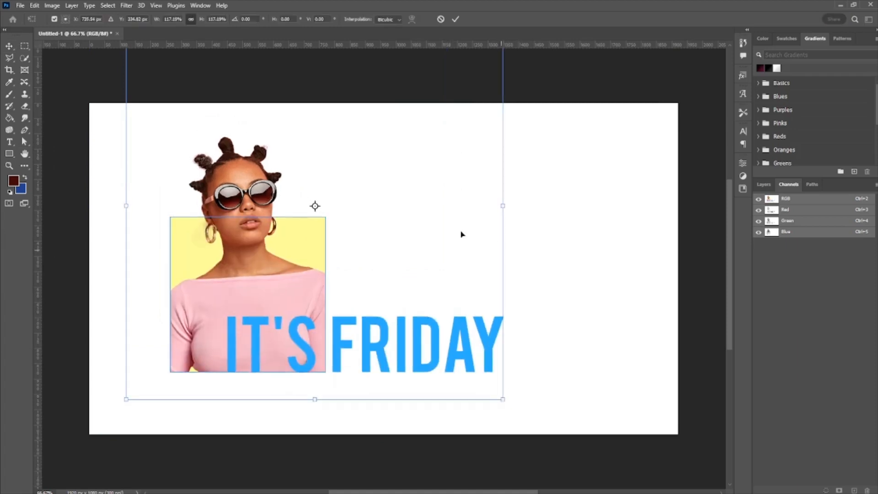